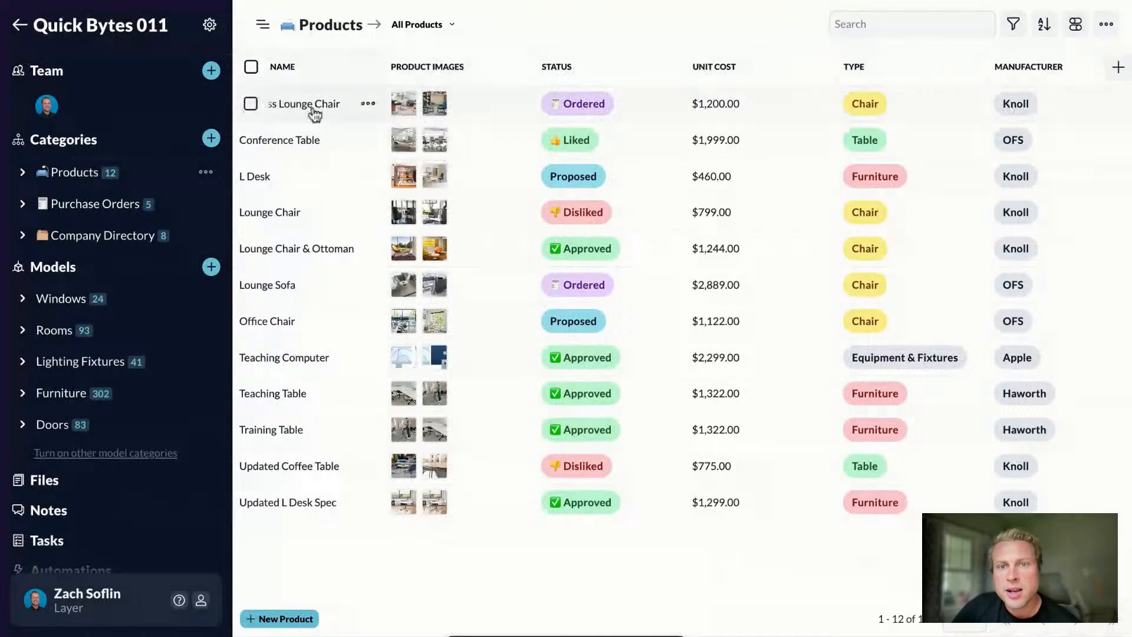
{"action": "left_click", "coordinate": [299, 183]}
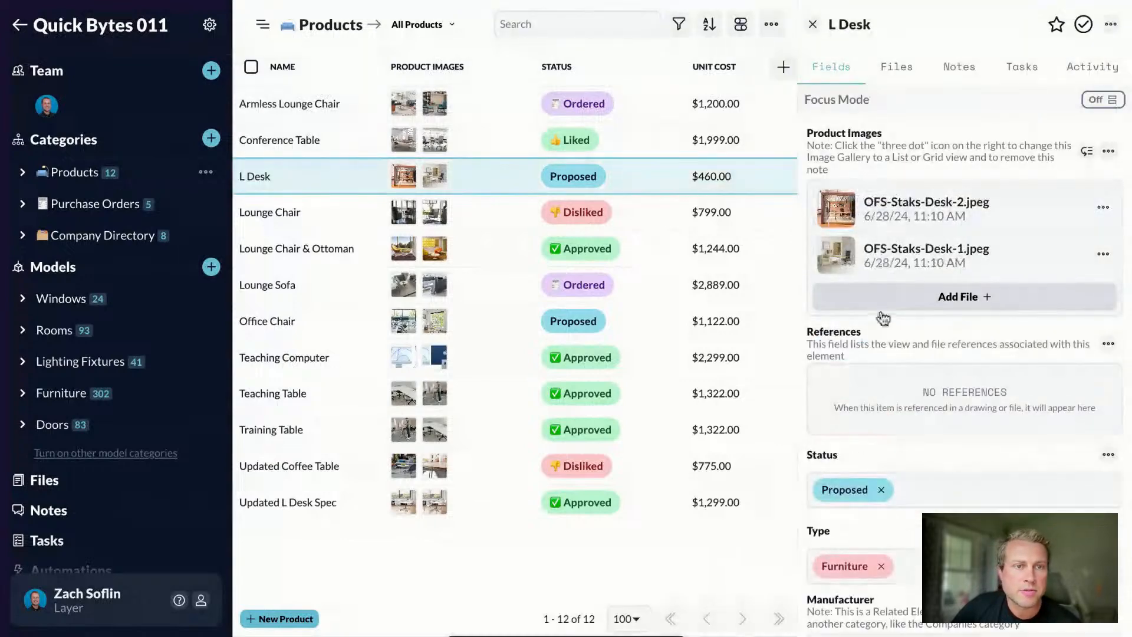
{"action": "left_click", "coordinate": [896, 203]}
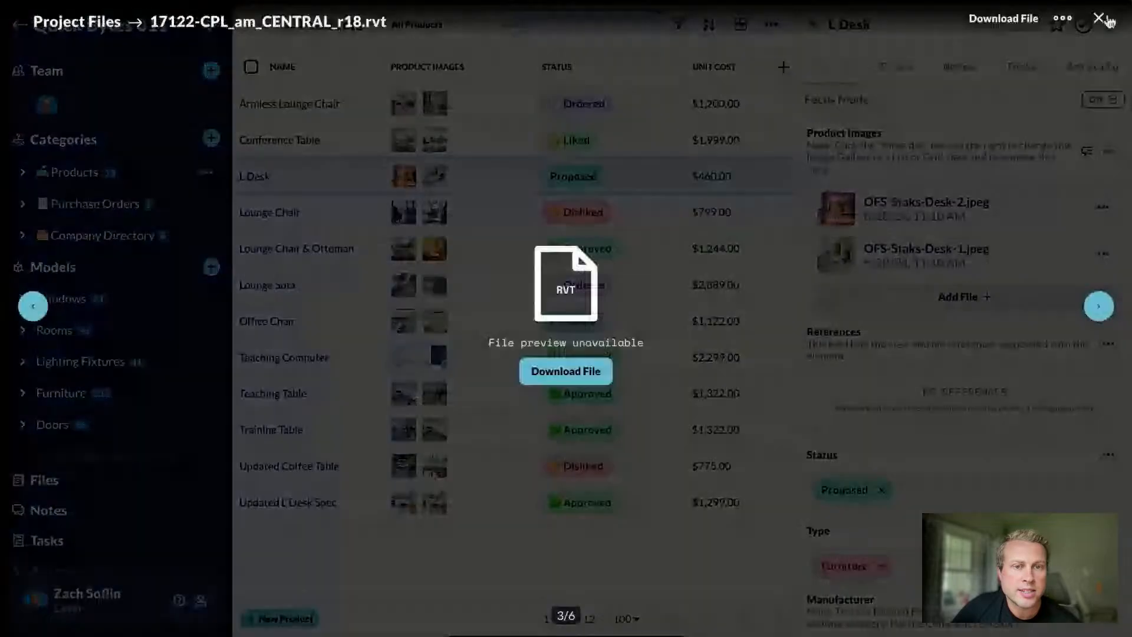
{"action": "key", "text": "Escape"}
{"action": "scroll", "coordinate": [871, 408], "scroll_direction": "down", "scroll_amount": 1}
{"action": "scroll", "coordinate": [871, 408], "scroll_direction": "down", "scroll_amount": 5}
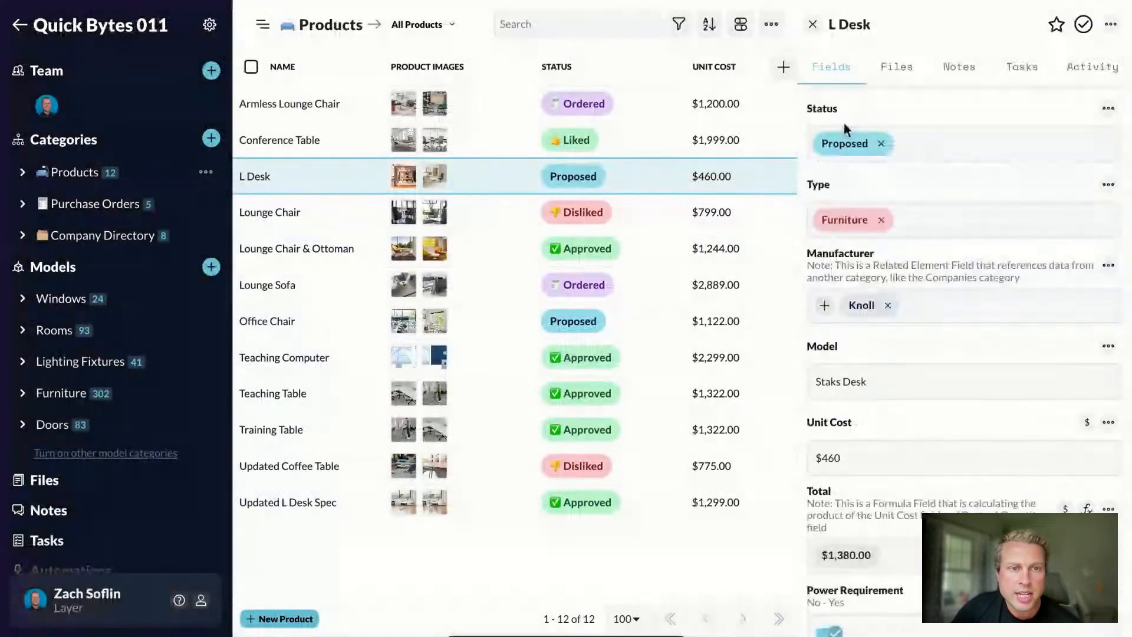
{"action": "left_click", "coordinate": [824, 305]}
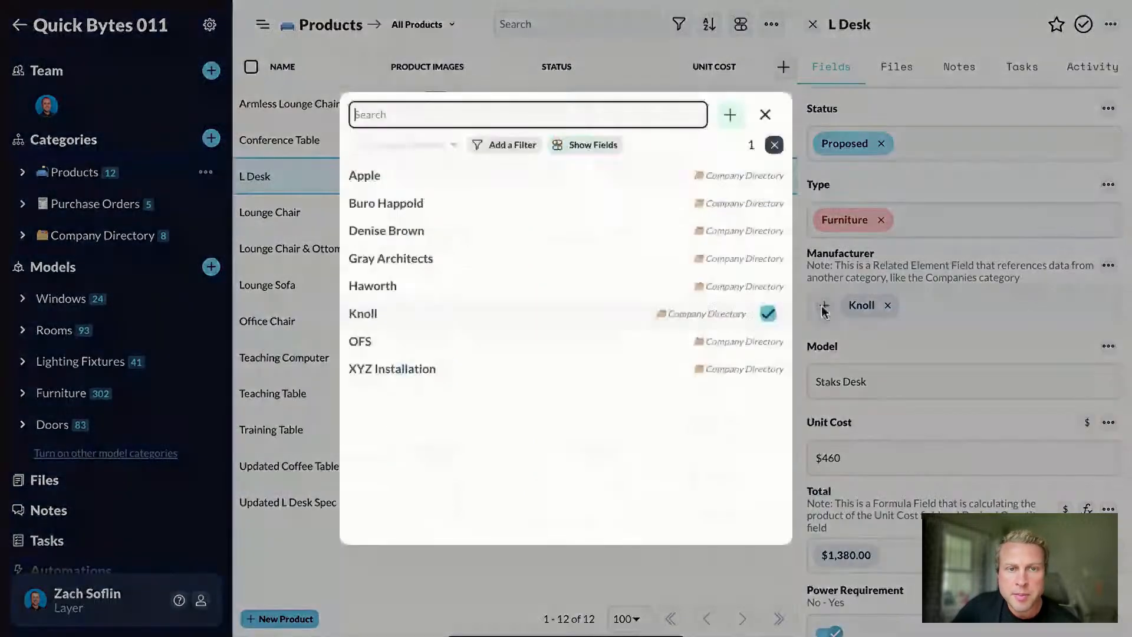
{"action": "left_click", "coordinate": [946, 250]}
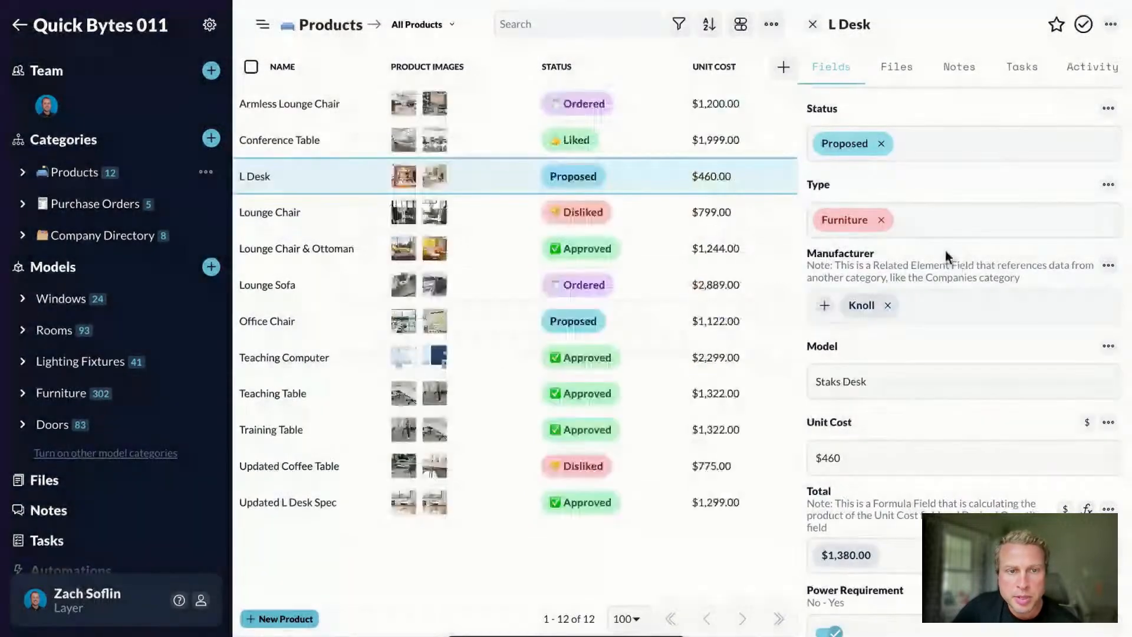
{"action": "scroll", "coordinate": [888, 444], "scroll_direction": "down", "scroll_amount": 2}
{"action": "scroll", "coordinate": [889, 448], "scroll_direction": "down", "scroll_amount": 2}
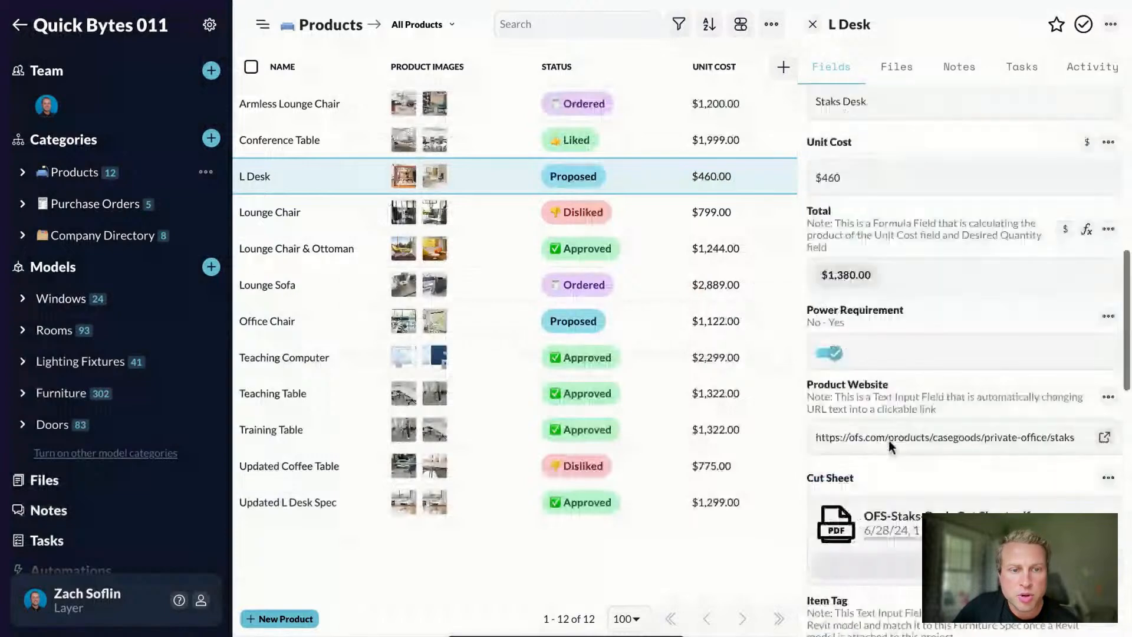
{"action": "scroll", "coordinate": [889, 445], "scroll_direction": "down", "scroll_amount": 2}
{"action": "scroll", "coordinate": [889, 448], "scroll_direction": "down", "scroll_amount": 2}
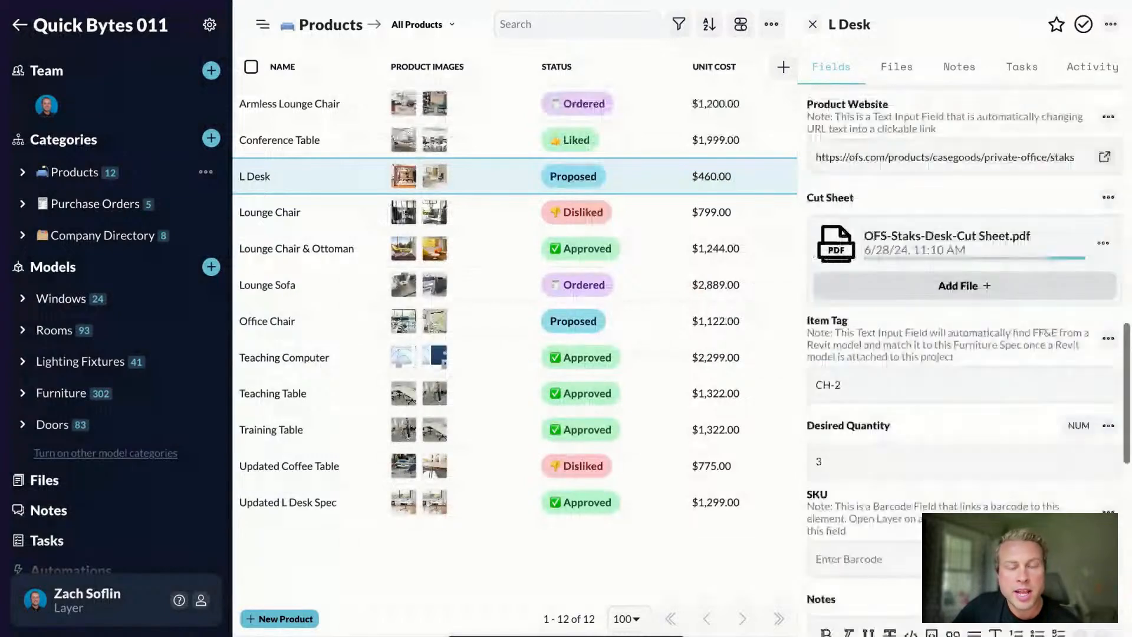
{"action": "scroll", "coordinate": [888, 448], "scroll_direction": "up", "scroll_amount": 5}
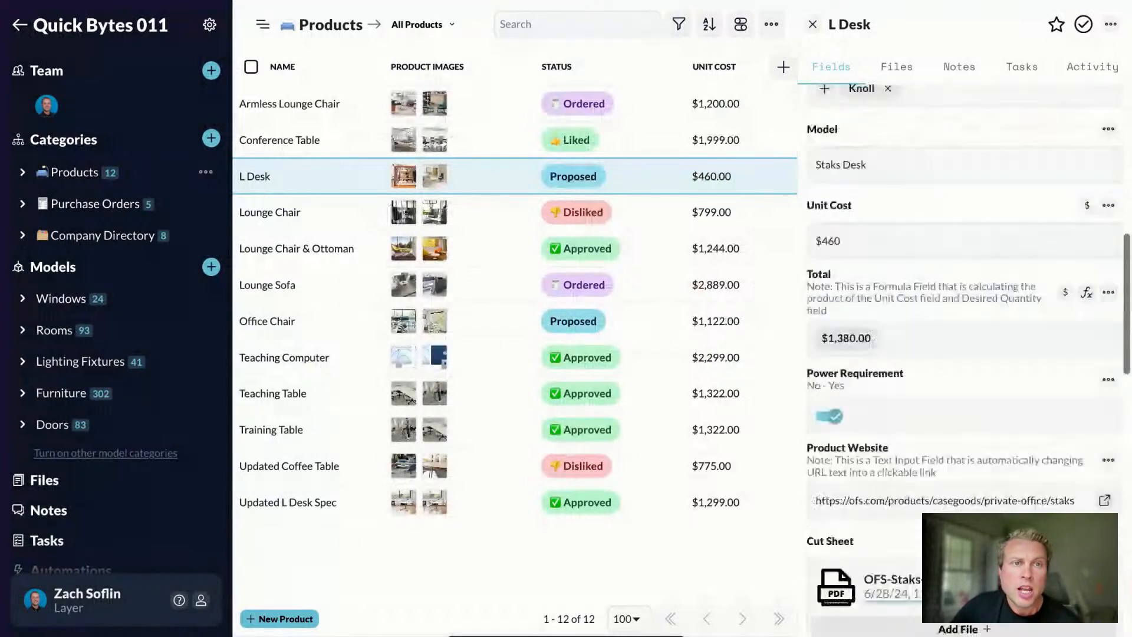
{"action": "scroll", "coordinate": [888, 353], "scroll_direction": "up", "scroll_amount": 8}
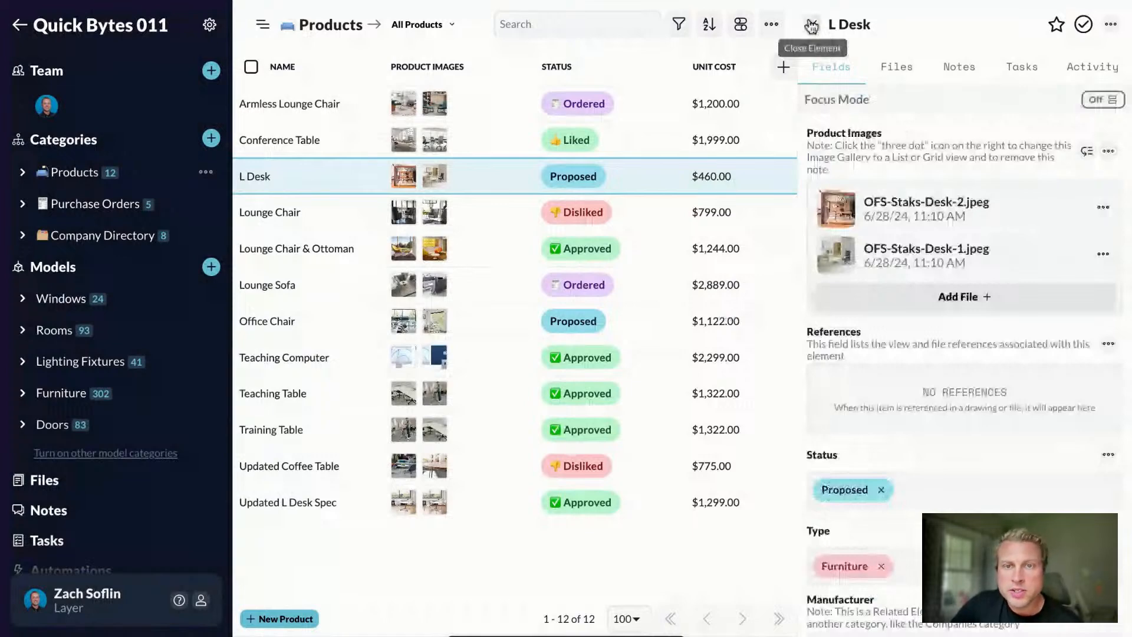
{"action": "left_click", "coordinate": [811, 26]}
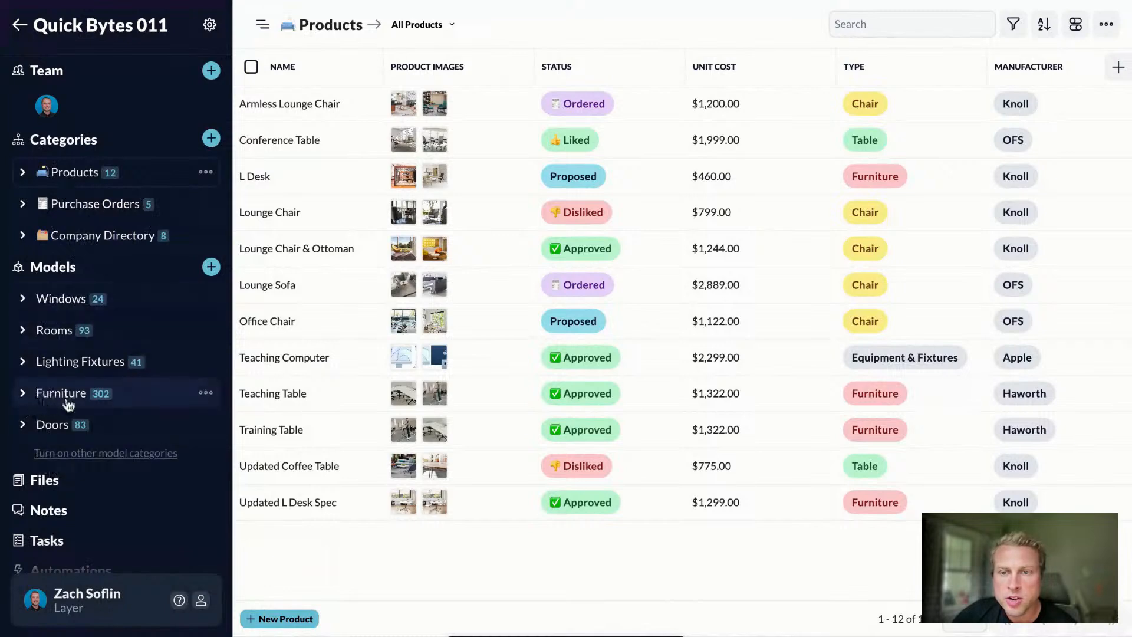
Step: Expand the Furniture category and open the All Furniture list
{"action": "left_click", "coordinate": [23, 395]}
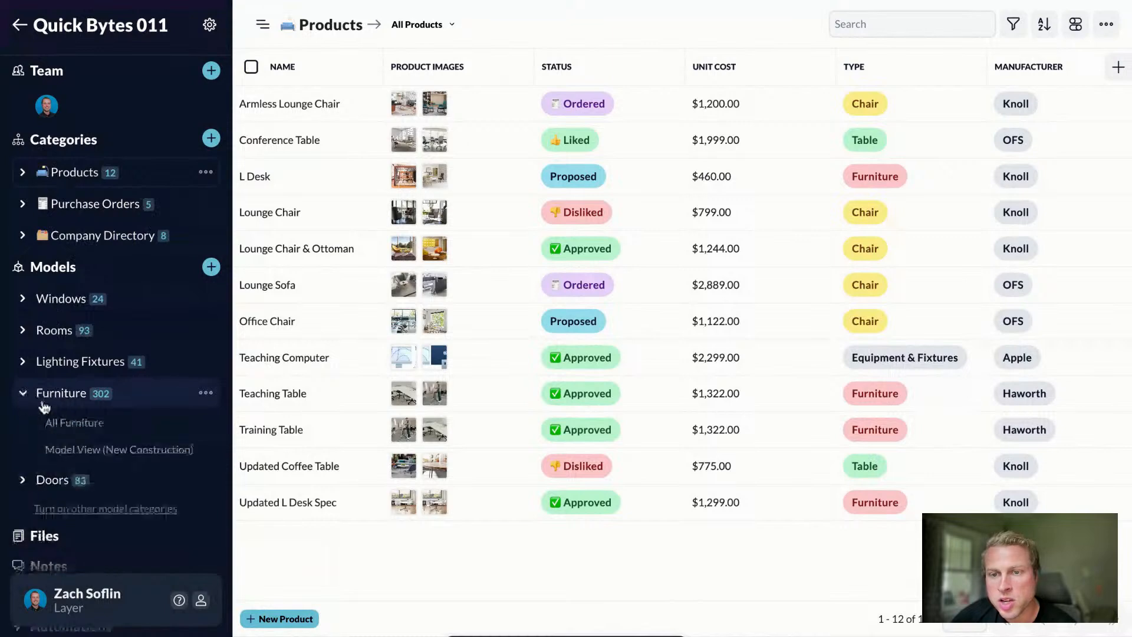
{"action": "left_click", "coordinate": [78, 424]}
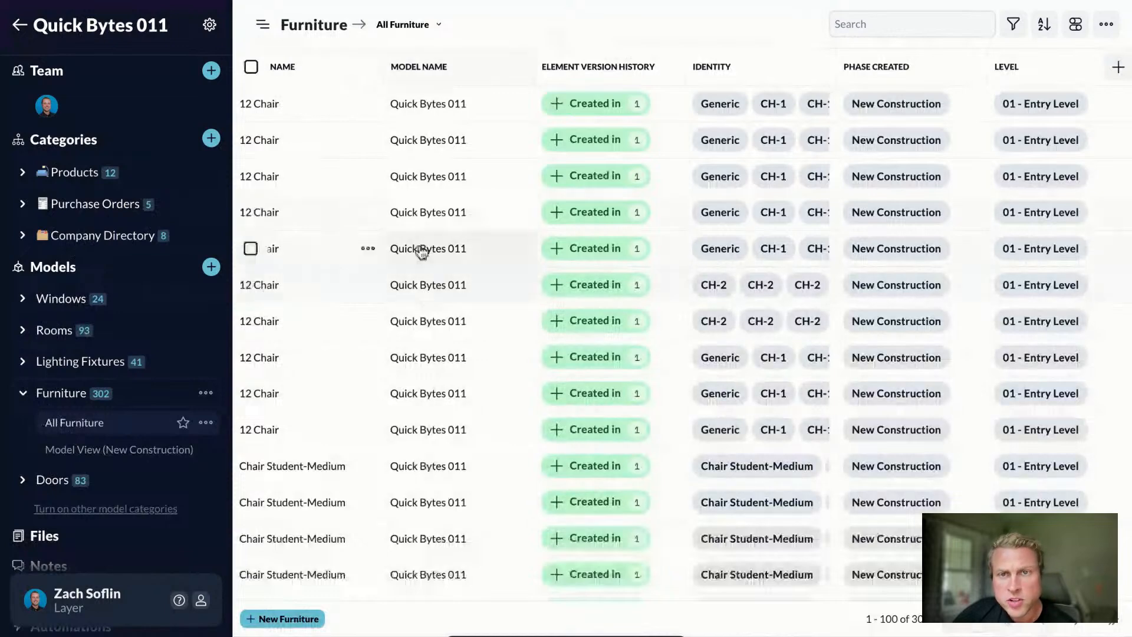
{"action": "scroll", "coordinate": [295, 224], "scroll_direction": "down", "scroll_amount": 5}
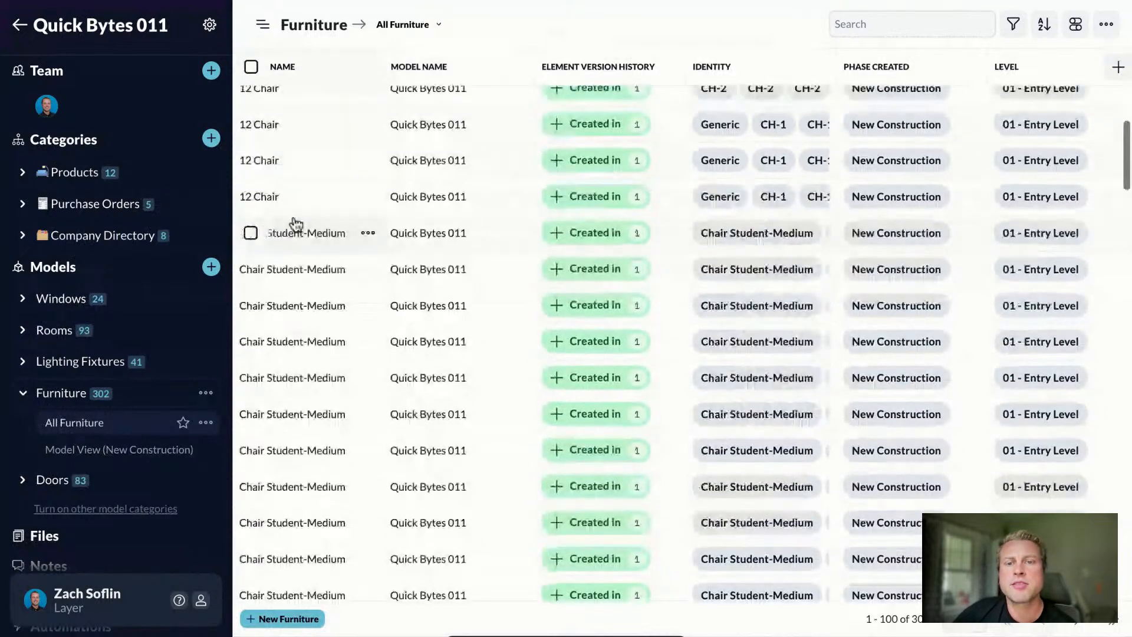
{"action": "scroll", "coordinate": [298, 195], "scroll_direction": "up", "scroll_amount": 5}
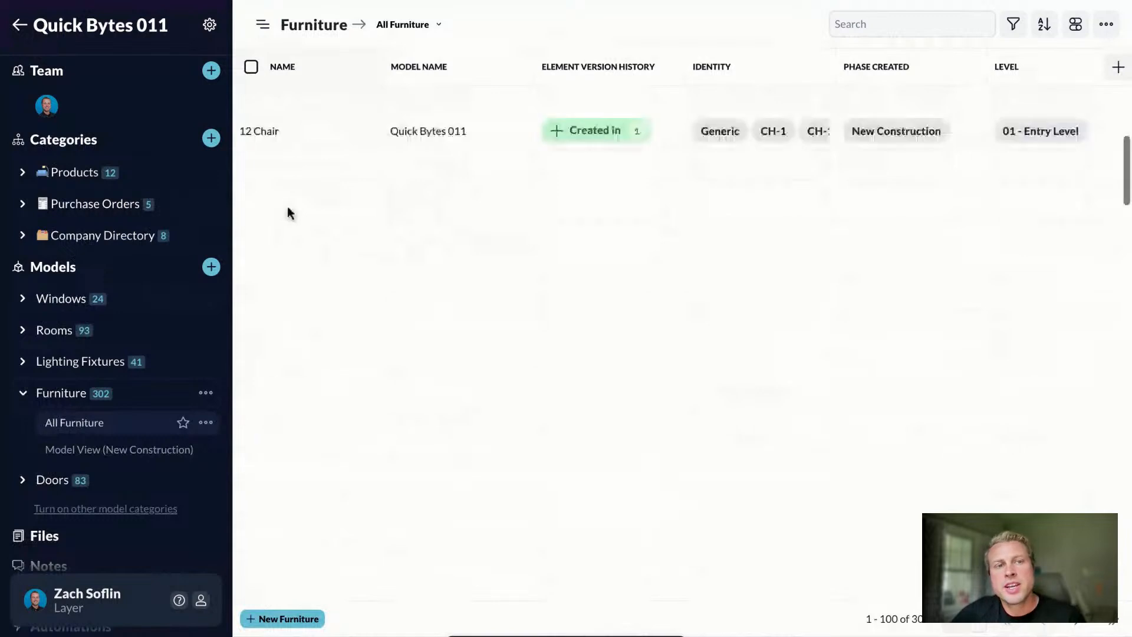
Step: Filter the furniture list by 'L' and open the L-shaped_office_desk_18130 record
{"action": "left_click", "coordinate": [860, 23]}
{"action": "type", "text": "L"}
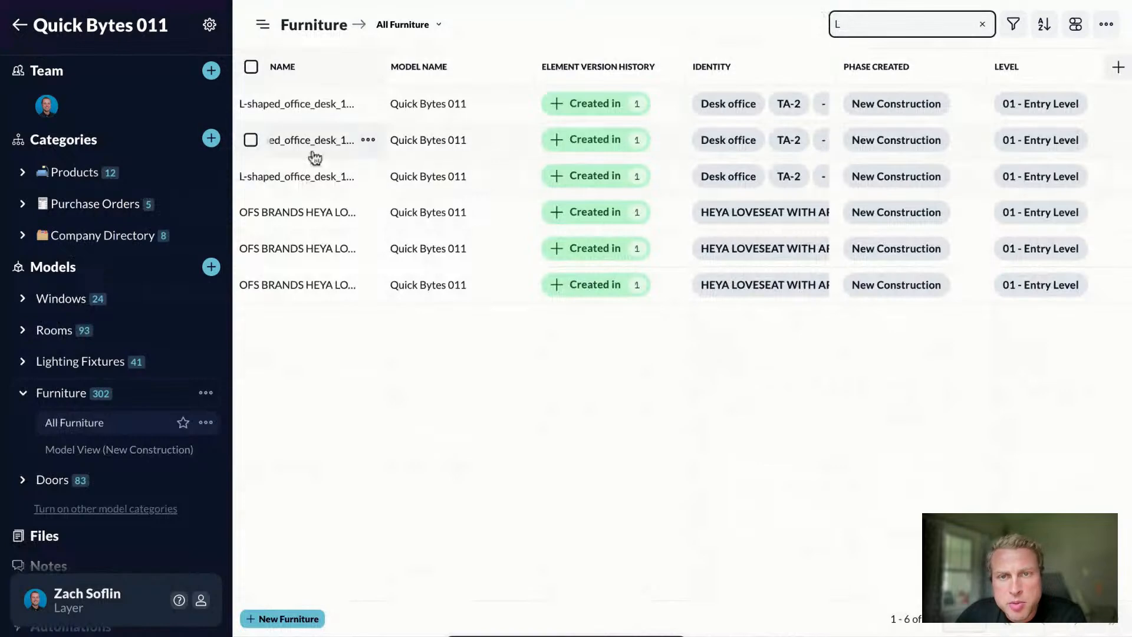
{"action": "left_click", "coordinate": [306, 152]}
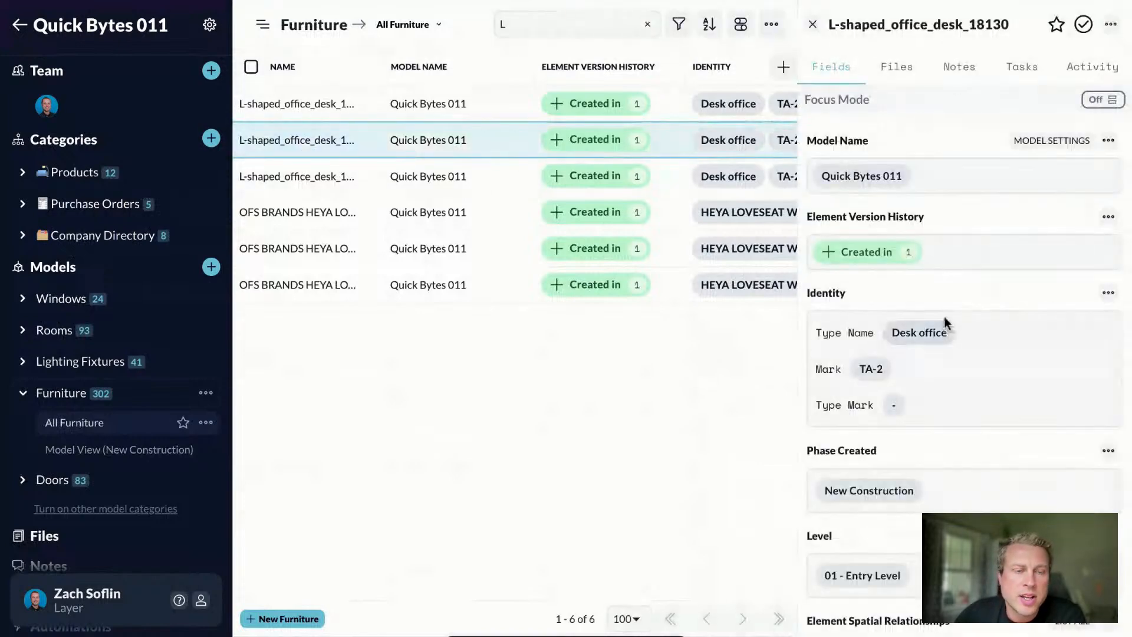
{"action": "scroll", "coordinate": [887, 366], "scroll_direction": "down", "scroll_amount": 2}
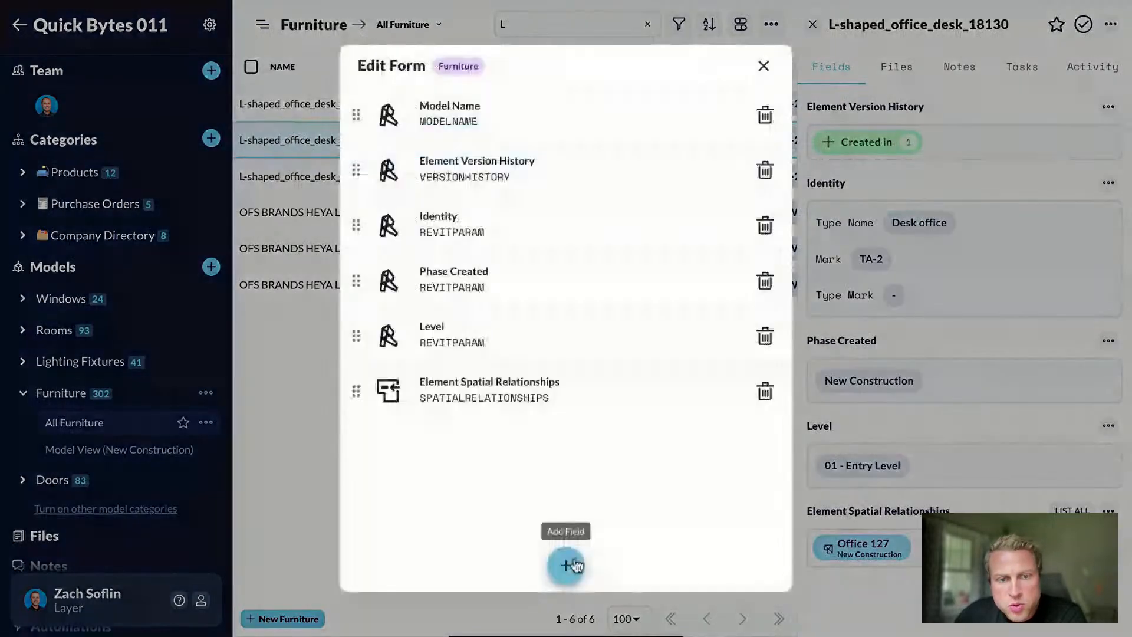
Step: Add a Model View field named 'Model View' to the Furniture form
{"action": "left_click", "coordinate": [566, 565]}
{"action": "scroll", "coordinate": [523, 366], "scroll_direction": "down", "scroll_amount": 5}
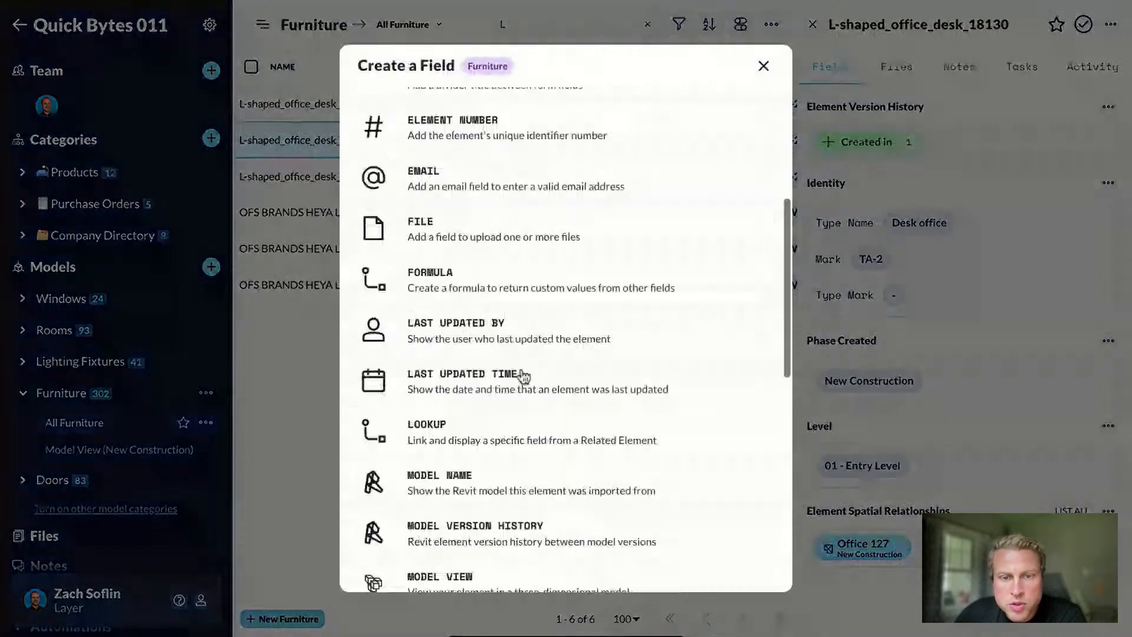
{"action": "scroll", "coordinate": [522, 375], "scroll_direction": "down", "scroll_amount": 3}
{"action": "left_click", "coordinate": [458, 407]}
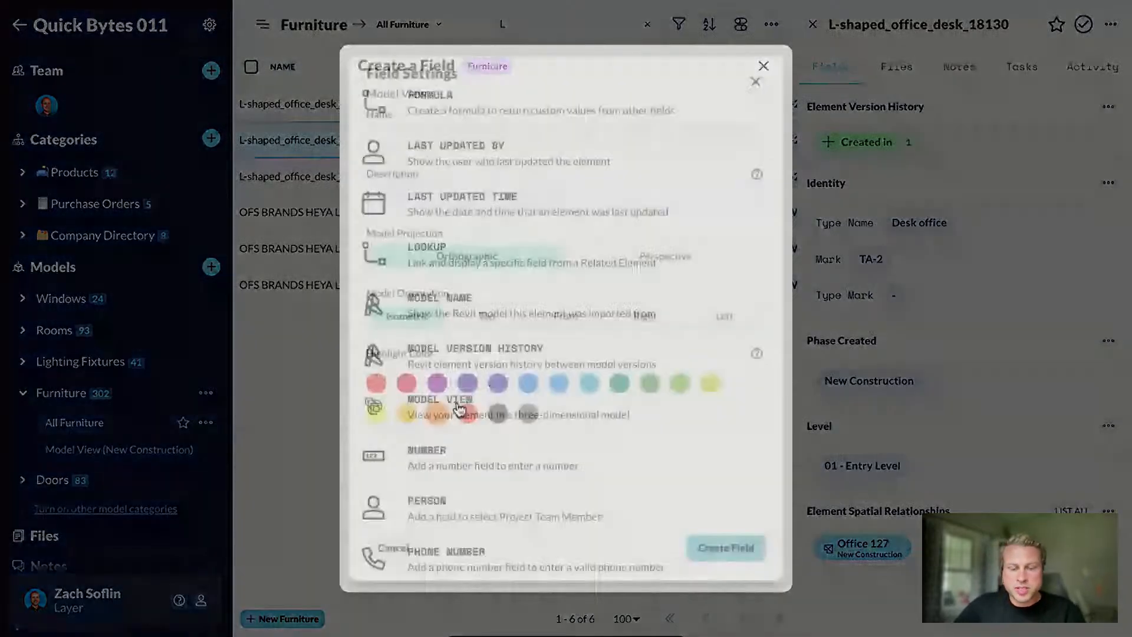
{"action": "type", "text": "Mo"}
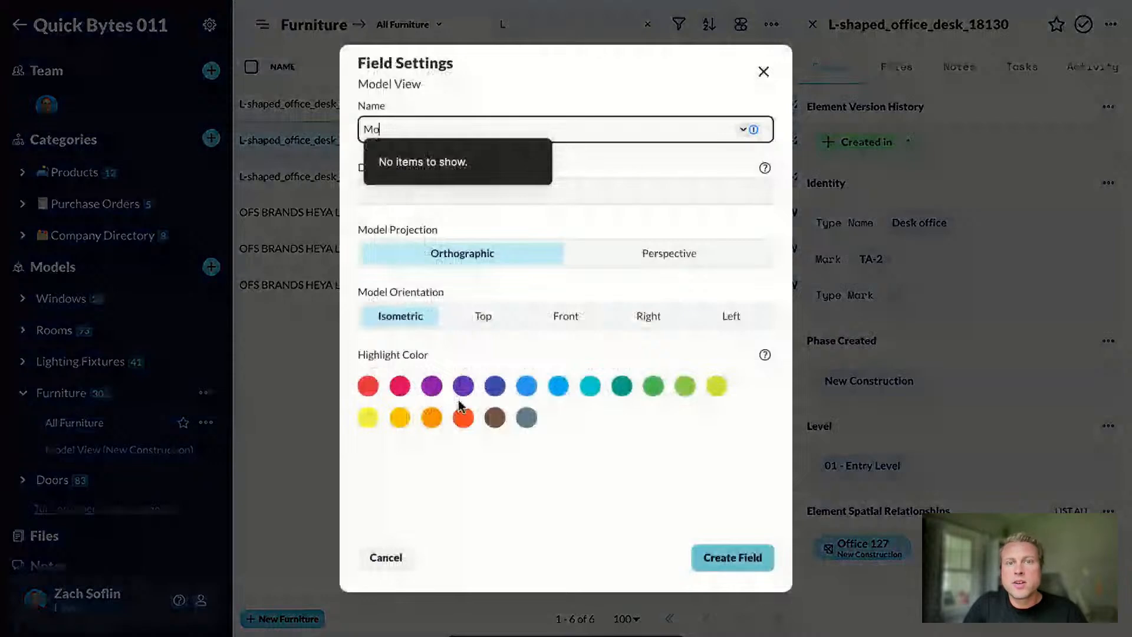
{"action": "type", "text": "del View"}
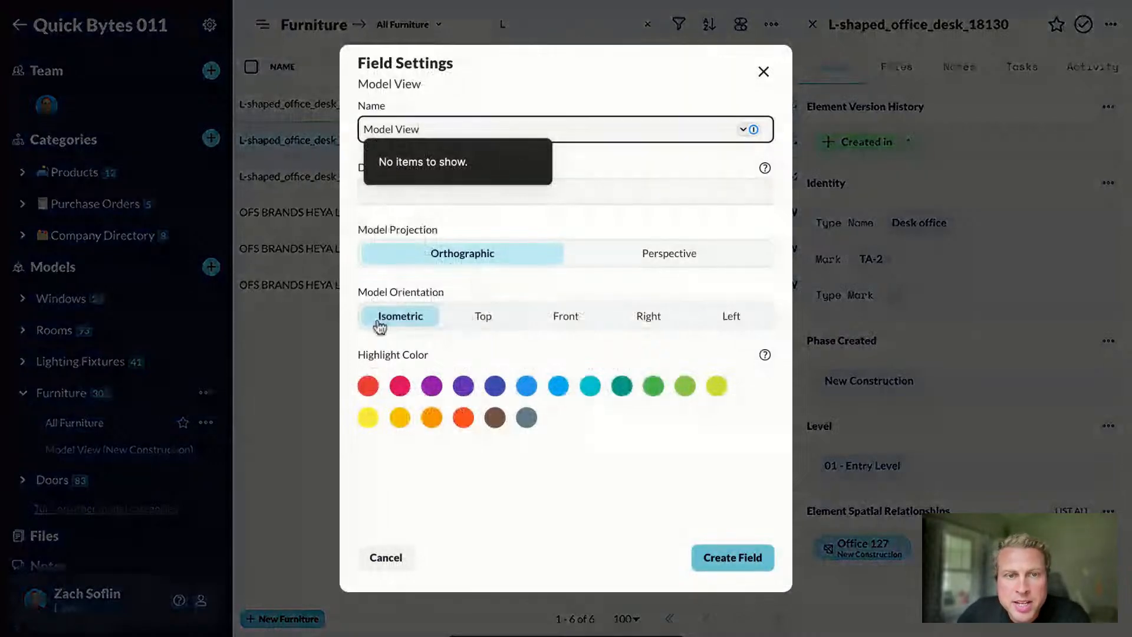
{"action": "left_click", "coordinate": [732, 565]}
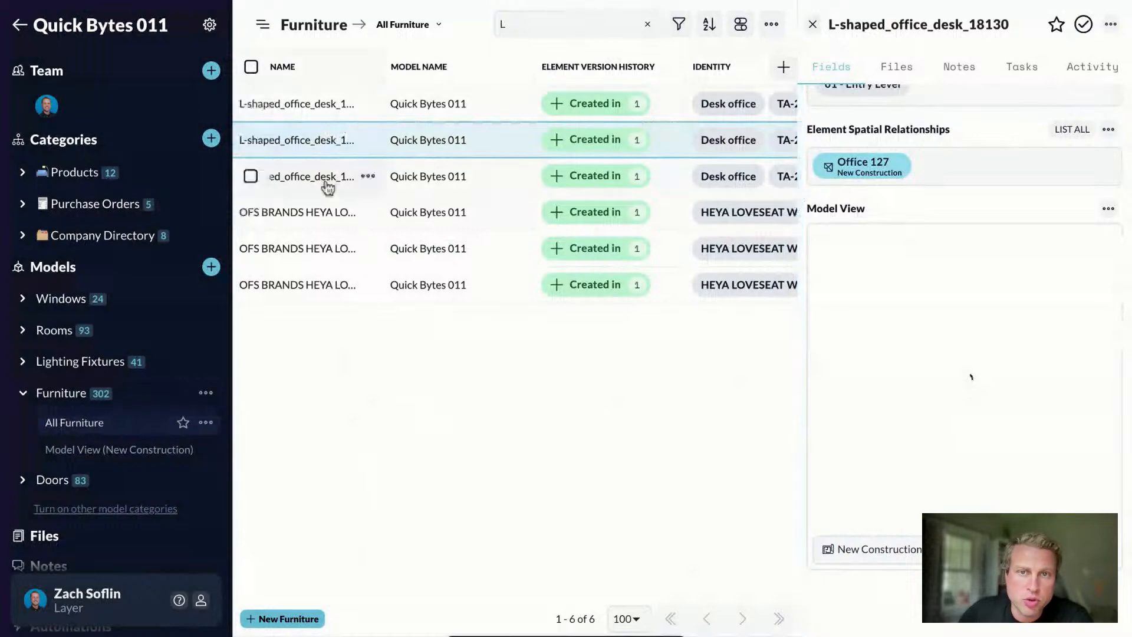
Step: View the first and third L-shaped desks in 3D, orbiting the model, then close the record
{"action": "left_click", "coordinate": [304, 106]}
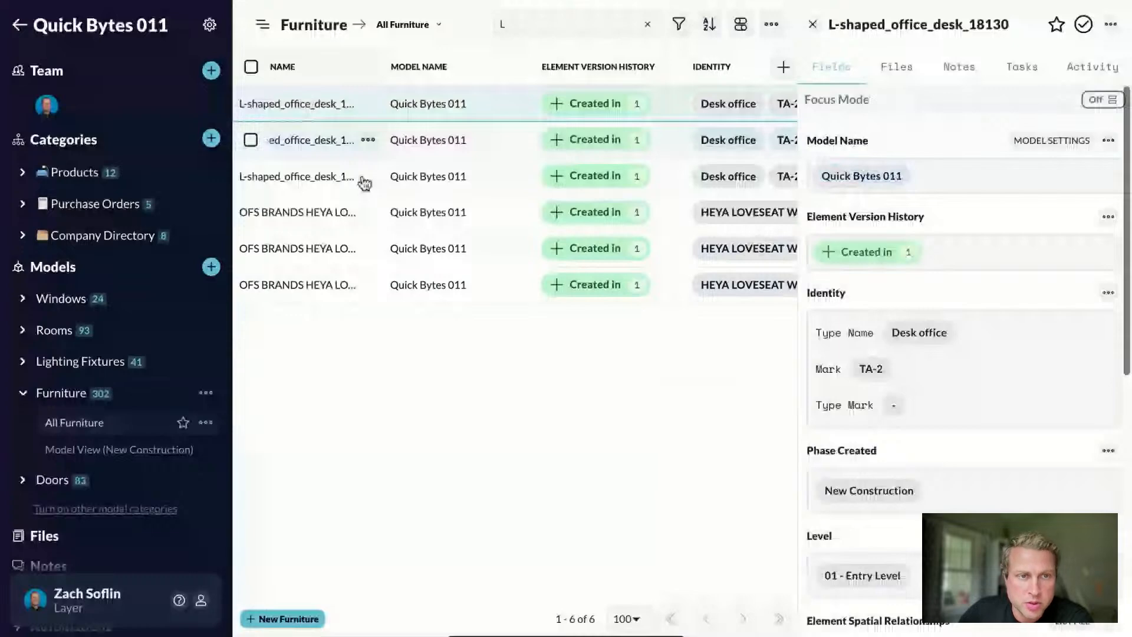
{"action": "scroll", "coordinate": [896, 145], "scroll_direction": "down", "scroll_amount": 8}
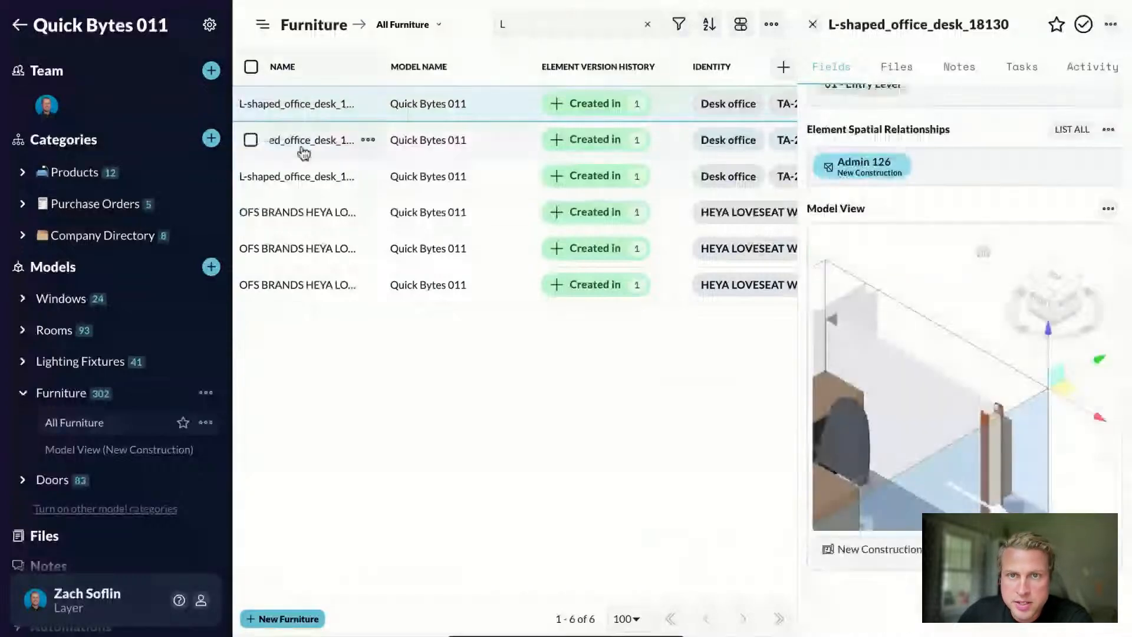
{"action": "left_click", "coordinate": [304, 176]}
{"action": "scroll", "coordinate": [980, 217], "scroll_direction": "down", "scroll_amount": 10}
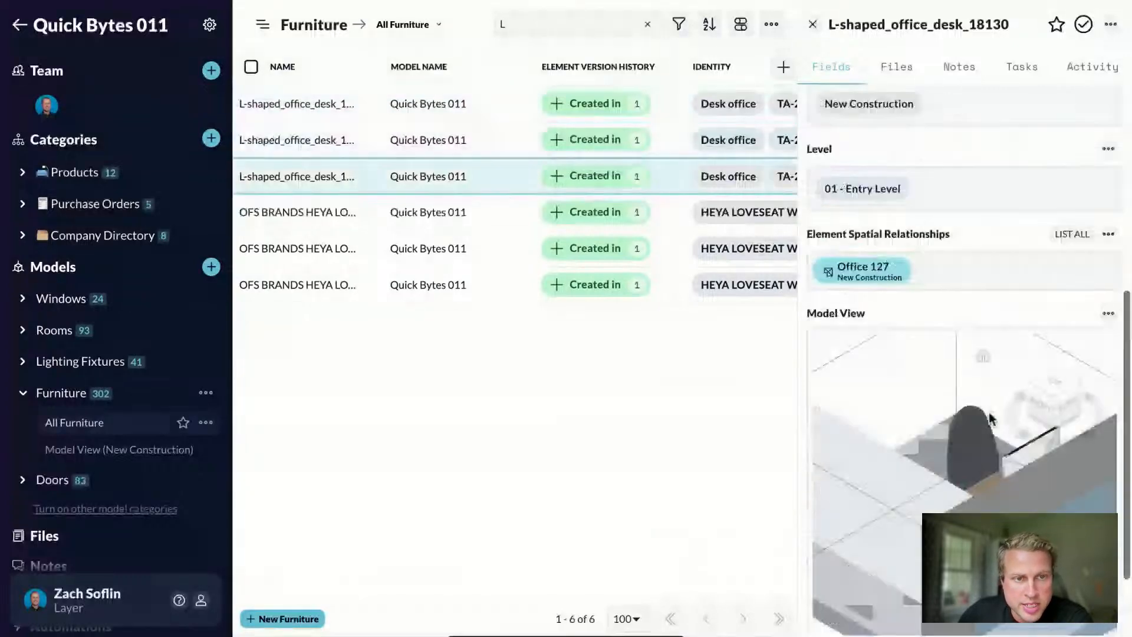
{"action": "left_click_drag", "start_coordinate": [1062, 381], "coordinate": [888, 332]}
{"action": "scroll", "coordinate": [949, 390], "scroll_direction": "down", "scroll_amount": 3}
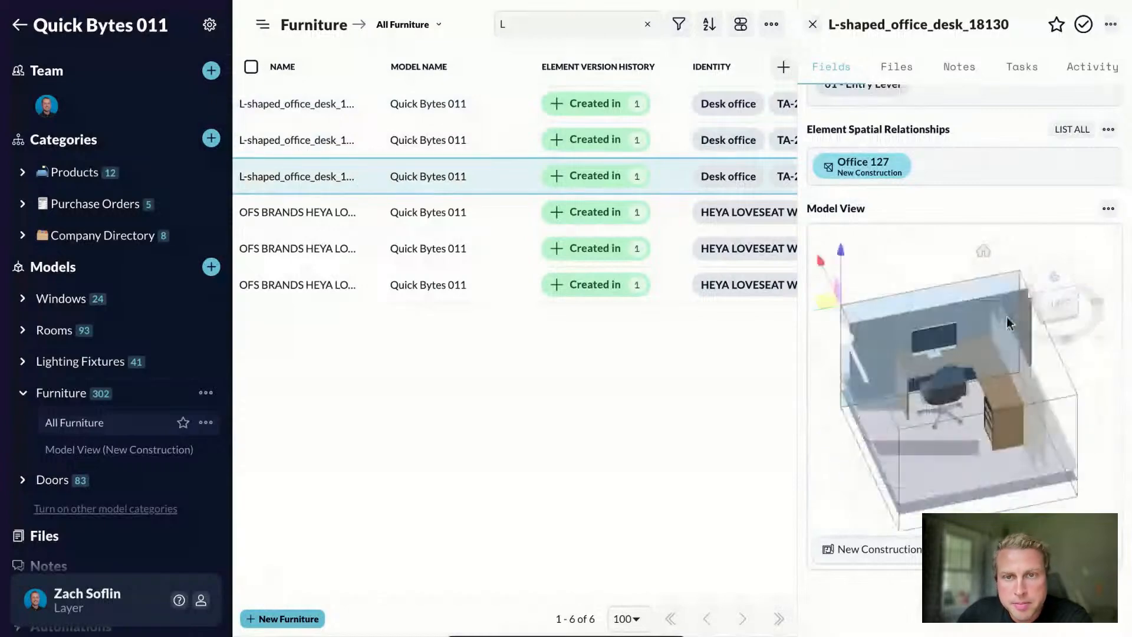
{"action": "left_click", "coordinate": [812, 24]}
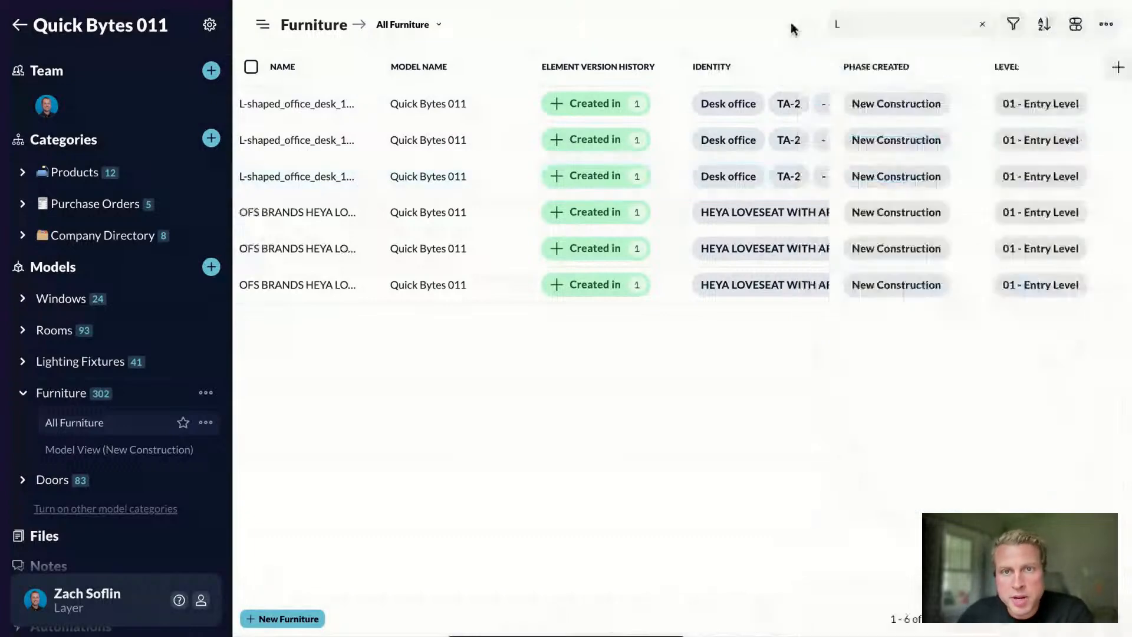
Step: Clear the search, open Model View (New Construction) in 3D, and hide the building
{"action": "left_click", "coordinate": [980, 26]}
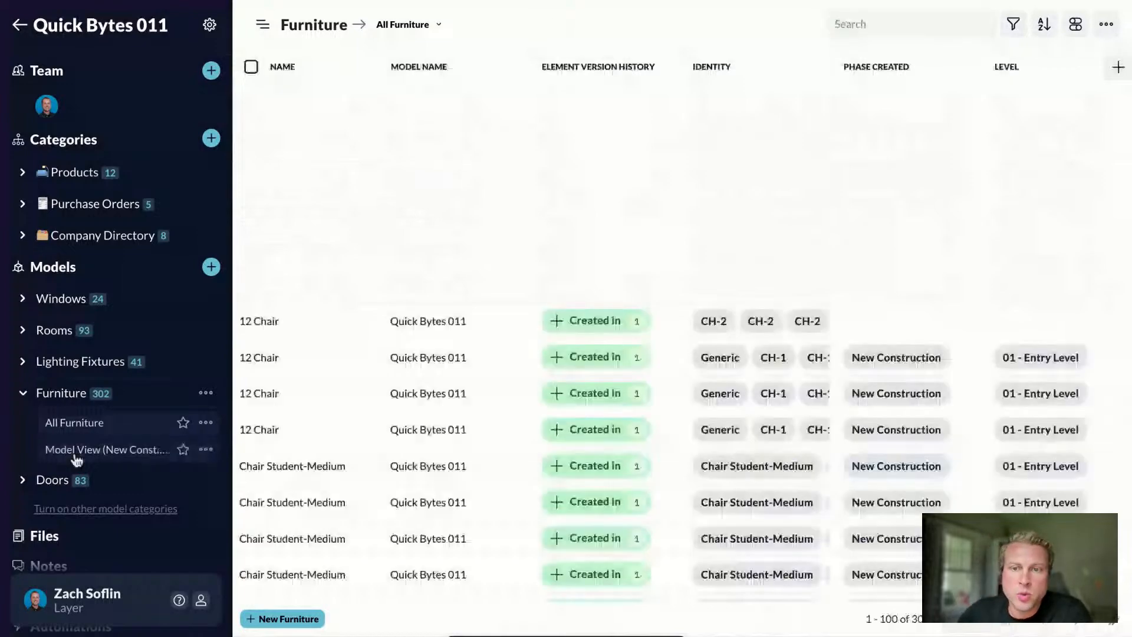
{"action": "left_click", "coordinate": [76, 453]}
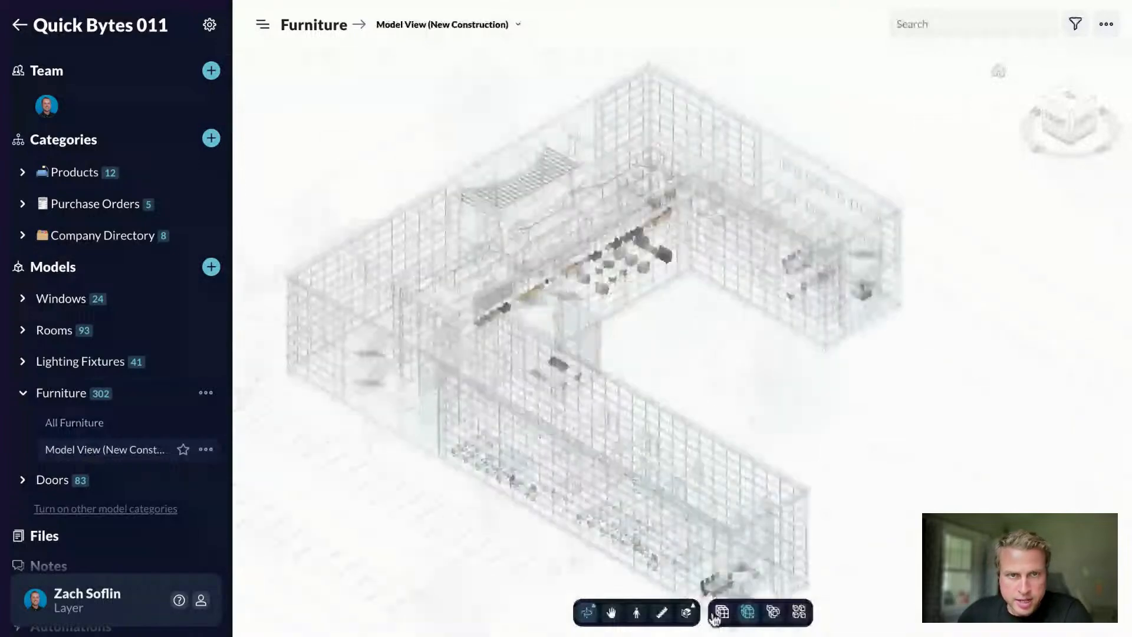
{"action": "left_click", "coordinate": [716, 613]}
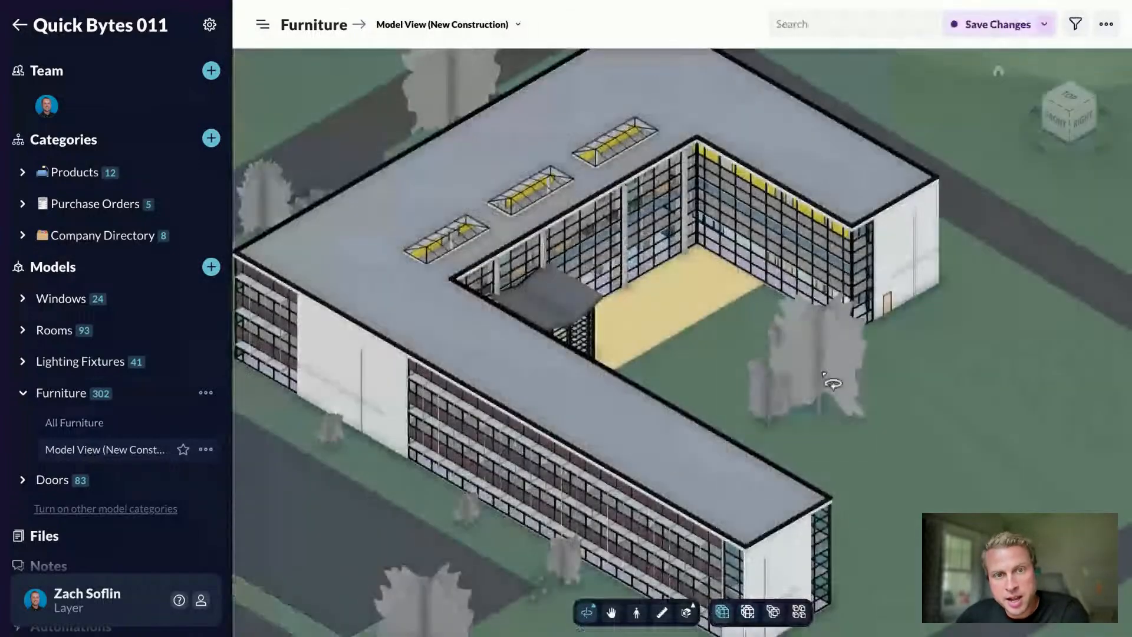
{"action": "left_click_drag", "start_coordinate": [823, 373], "coordinate": [890, 392]}
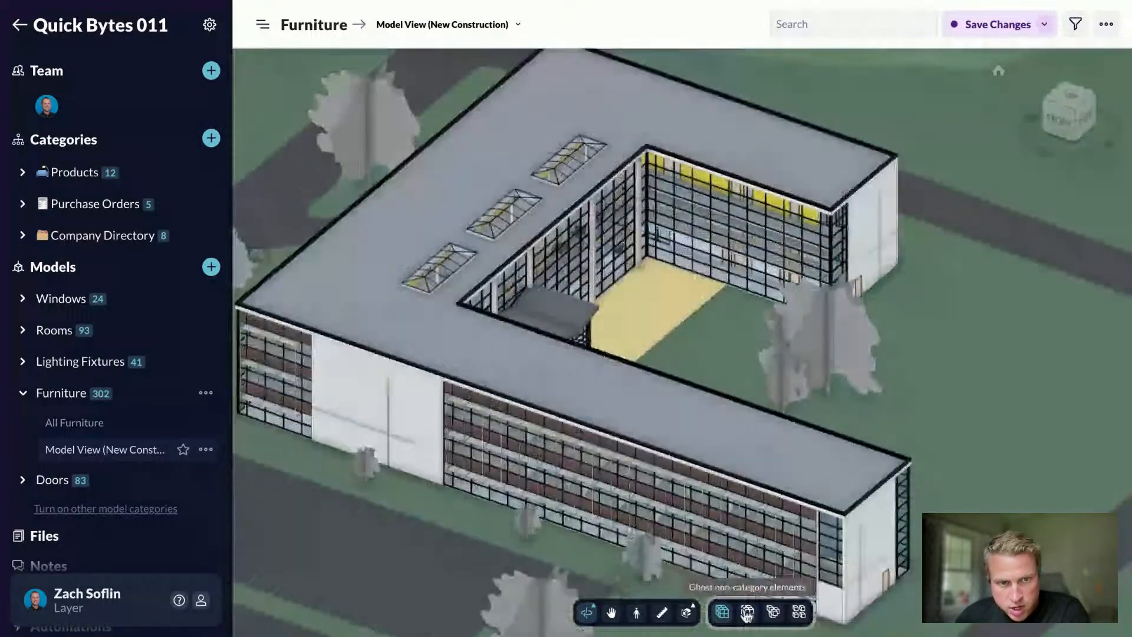
{"action": "left_click", "coordinate": [746, 613]}
{"action": "left_click", "coordinate": [771, 623]}
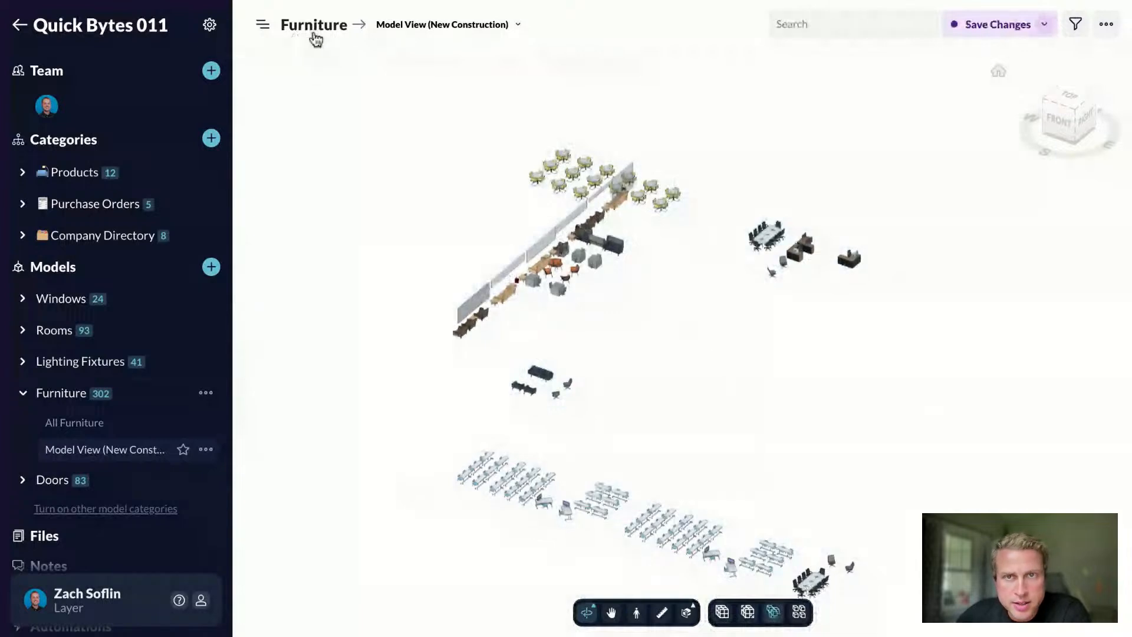
Step: Cluster the furniture elements, zoom in, and open the L-shaped office desk's details
{"action": "left_click_drag", "start_coordinate": [757, 423], "coordinate": [680, 451]}
{"action": "left_click", "coordinate": [795, 613]}
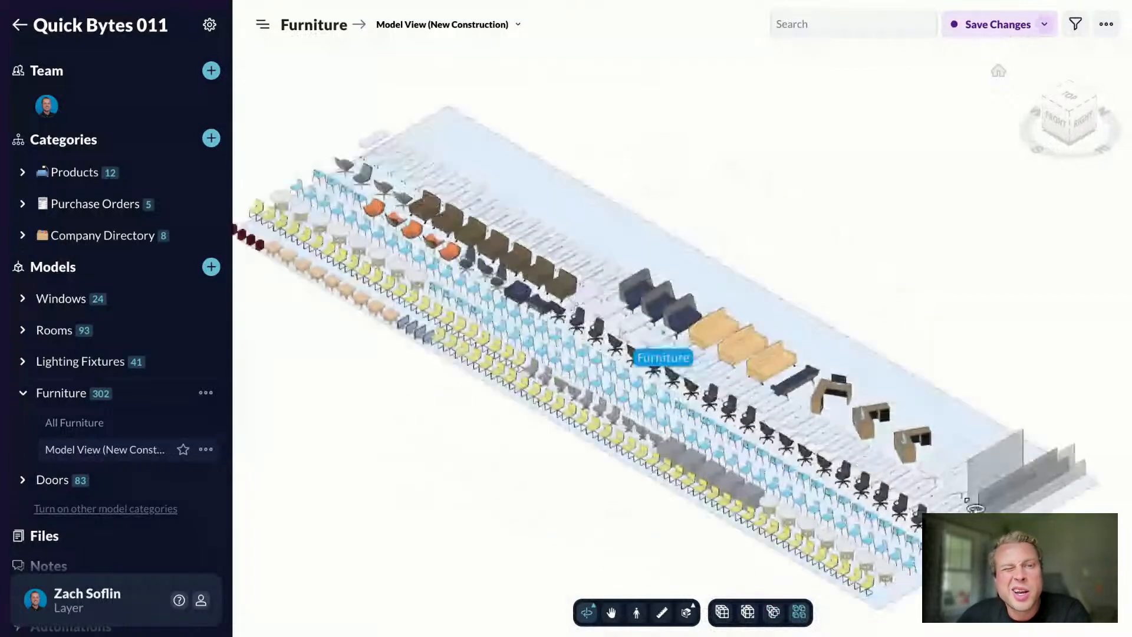
{"action": "scroll", "coordinate": [543, 200], "scroll_direction": "up", "scroll_amount": 5}
{"action": "scroll", "coordinate": [777, 366], "scroll_direction": "up", "scroll_amount": 3}
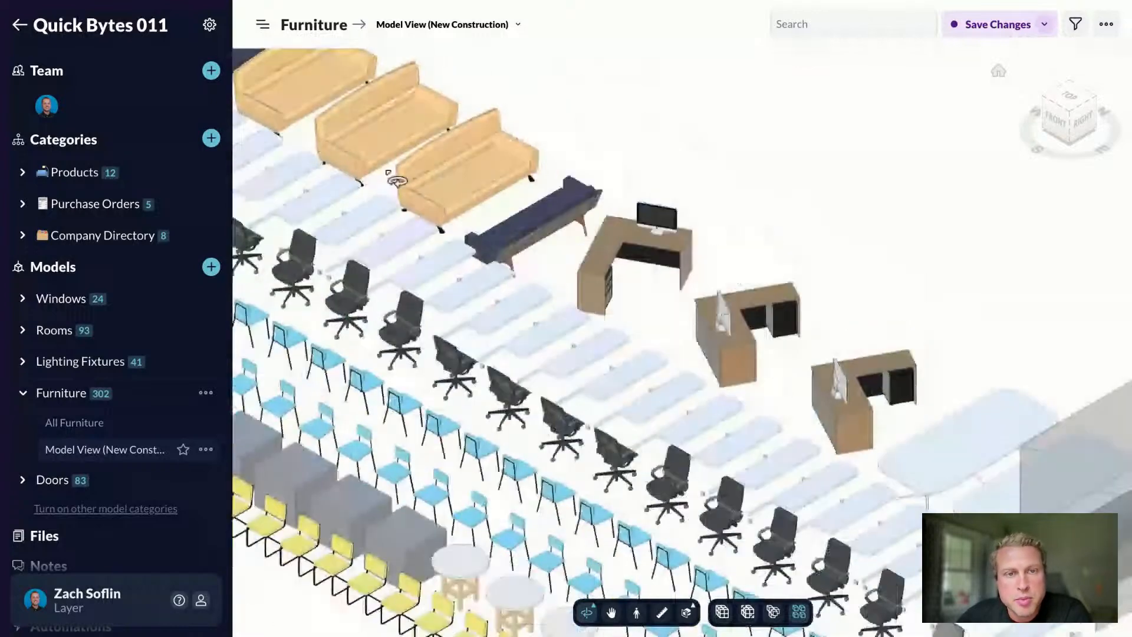
{"action": "left_click", "coordinate": [618, 258]}
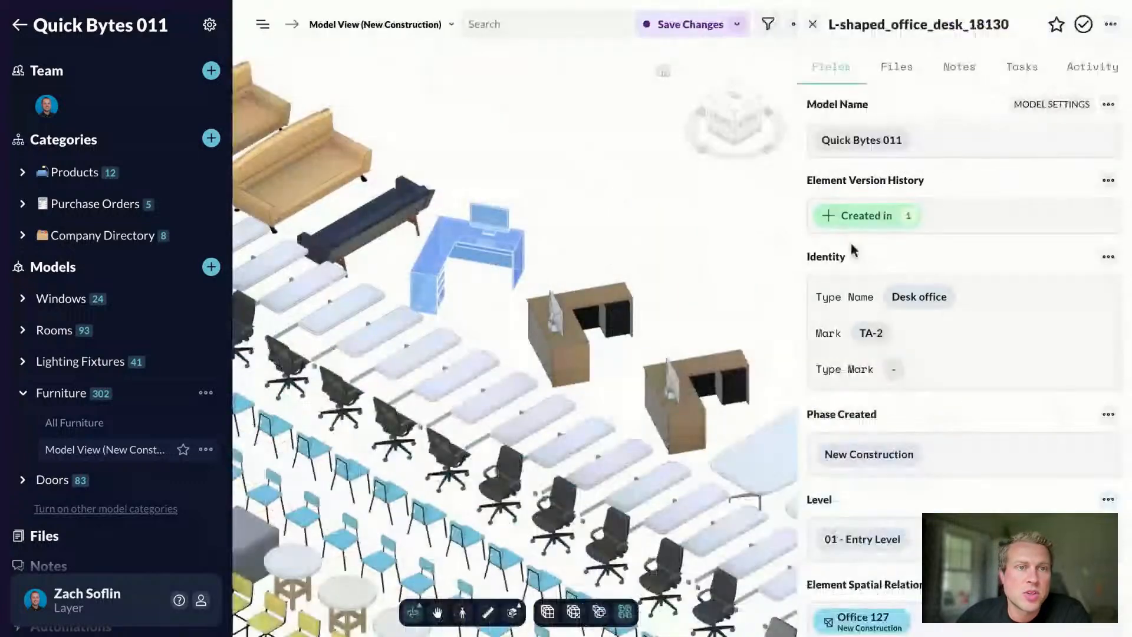
Step: Review the desk's properties (Desk office, mark TA-2, 01 - Entry Level) and close the panel
{"action": "scroll", "coordinate": [855, 246], "scroll_direction": "down", "scroll_amount": 3}
{"action": "scroll", "coordinate": [855, 246], "scroll_direction": "down", "scroll_amount": 3}
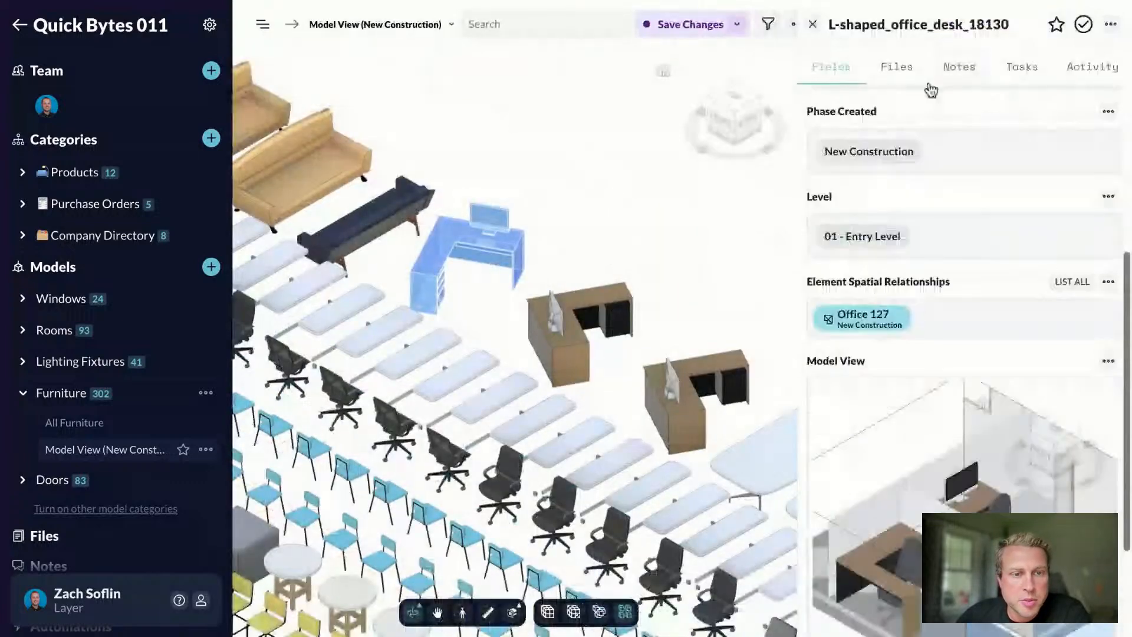
{"action": "scroll", "coordinate": [929, 127], "scroll_direction": "down", "scroll_amount": 3}
{"action": "scroll", "coordinate": [929, 127], "scroll_direction": "up", "scroll_amount": 9}
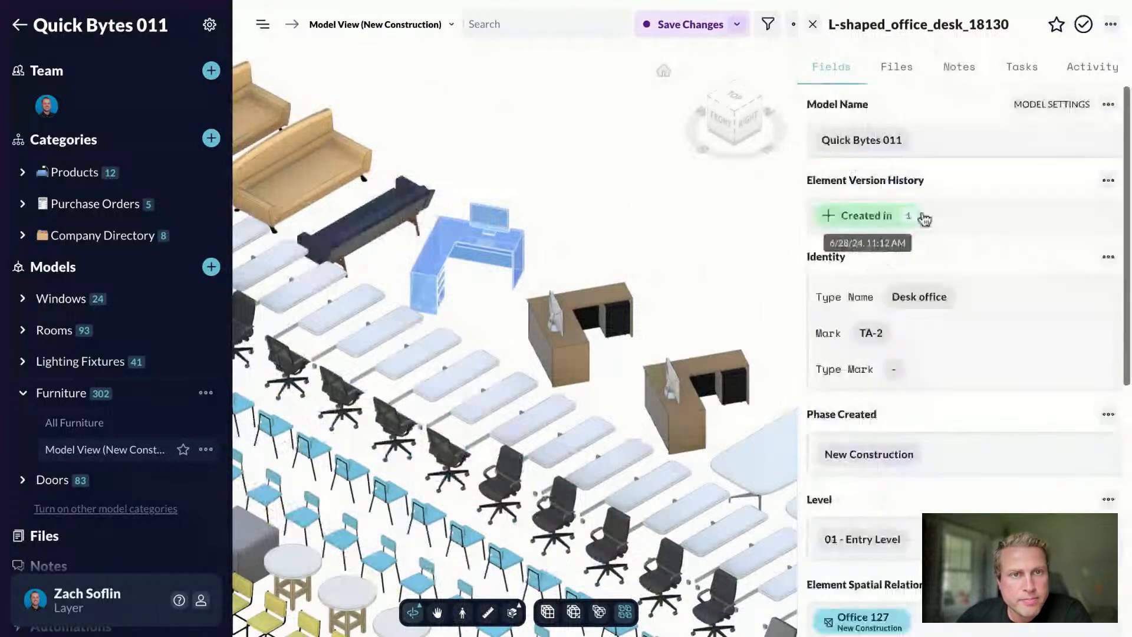
{"action": "left_click", "coordinate": [812, 24]}
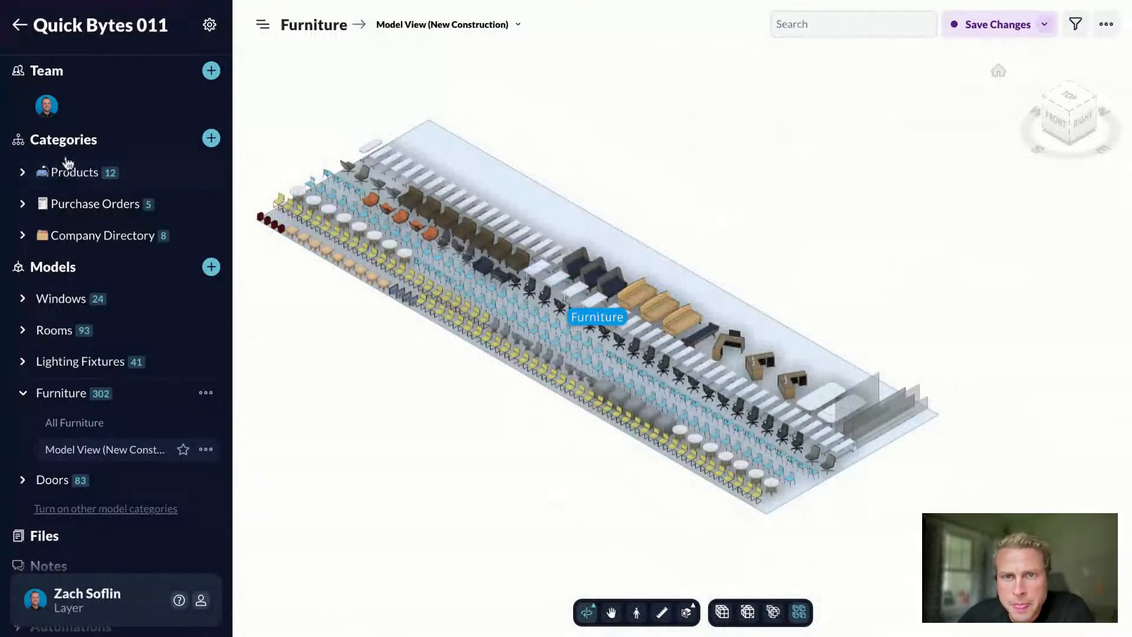
Step: Open the Updated L Desk Spec product and set its unit cost to $1,499
{"action": "left_click", "coordinate": [66, 179]}
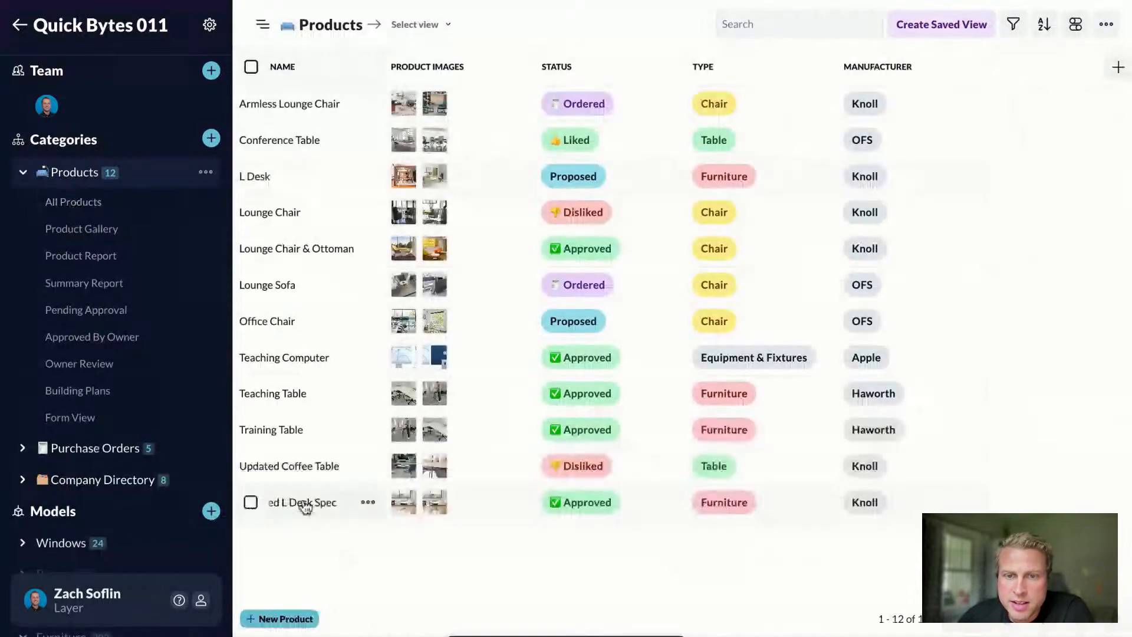
{"action": "left_click", "coordinate": [293, 502]}
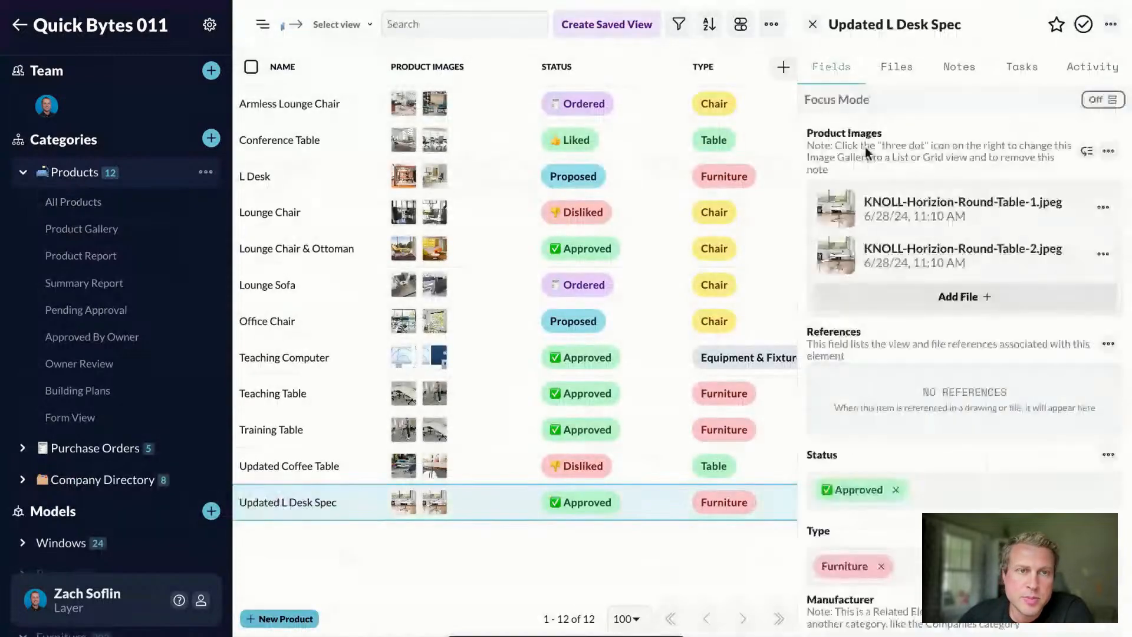
{"action": "scroll", "coordinate": [884, 188], "scroll_direction": "down", "scroll_amount": 2}
{"action": "scroll", "coordinate": [902, 226], "scroll_direction": "down", "scroll_amount": 9}
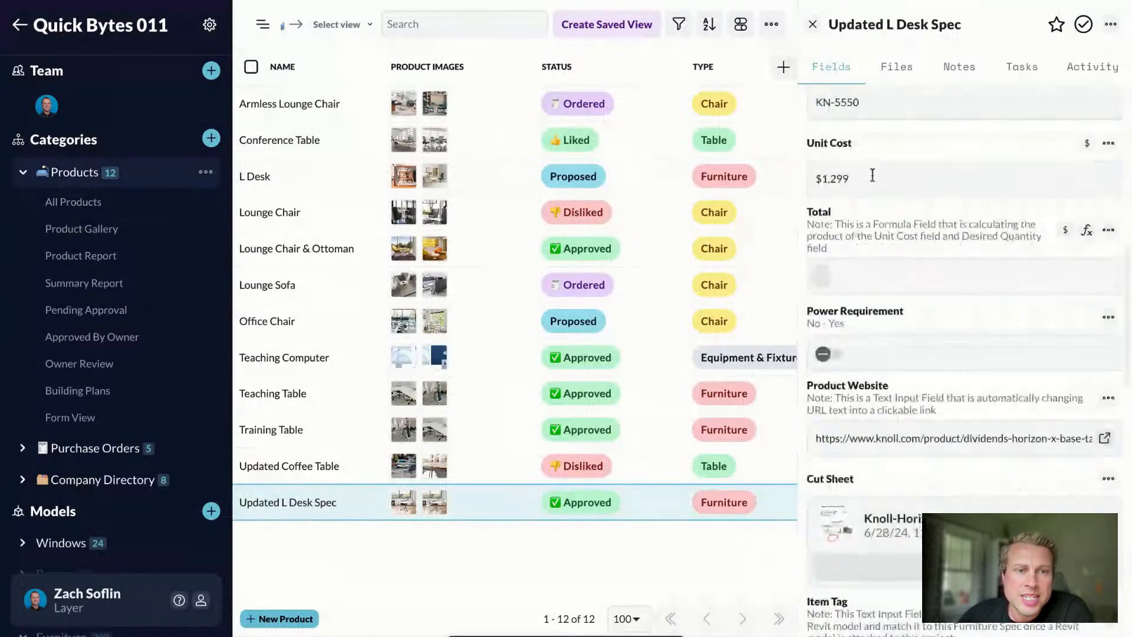
{"action": "left_click", "coordinate": [872, 178]}
{"action": "type", "text": "1"}
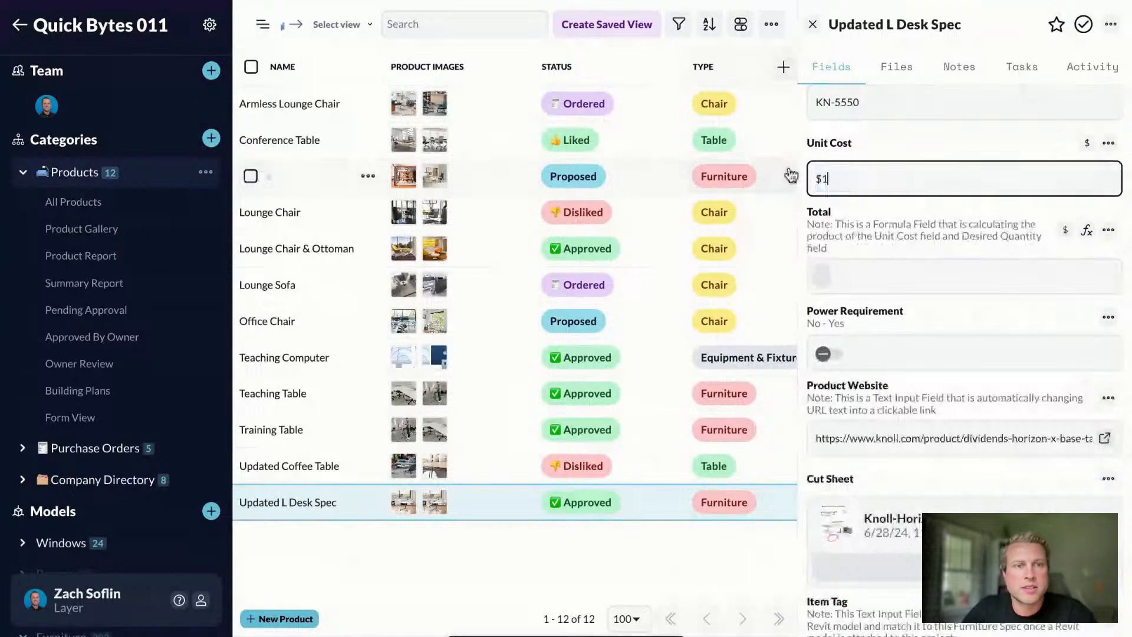
{"action": "type", "text": ",499"}
{"action": "key", "text": "Return"}
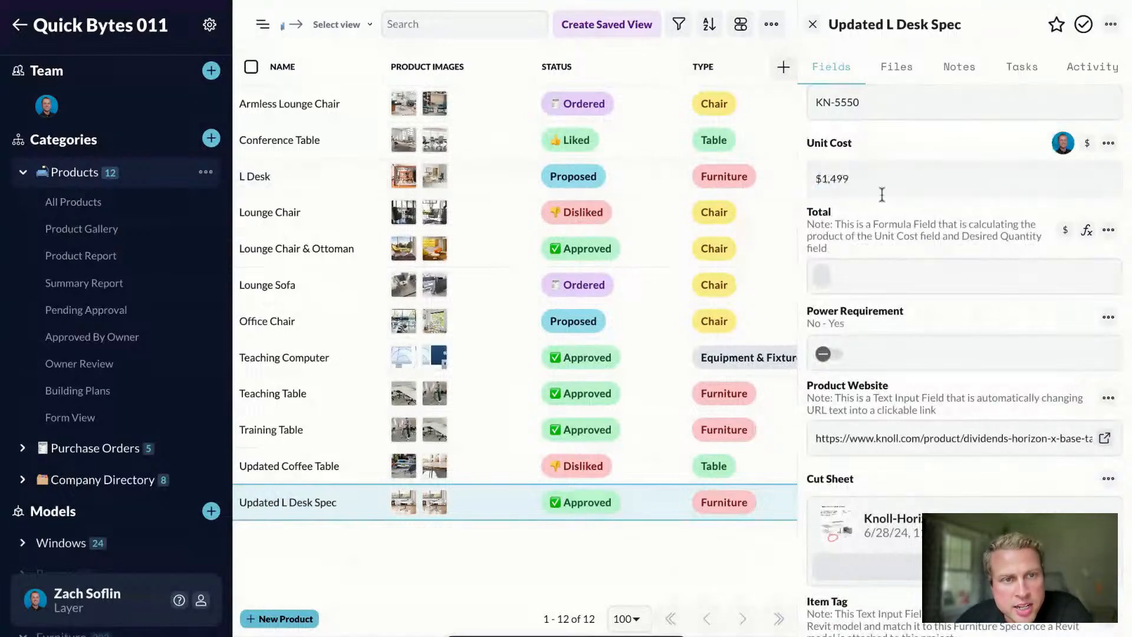
Step: Set the product's desired quantity to 3
{"action": "scroll", "coordinate": [890, 184], "scroll_direction": "down", "scroll_amount": 4}
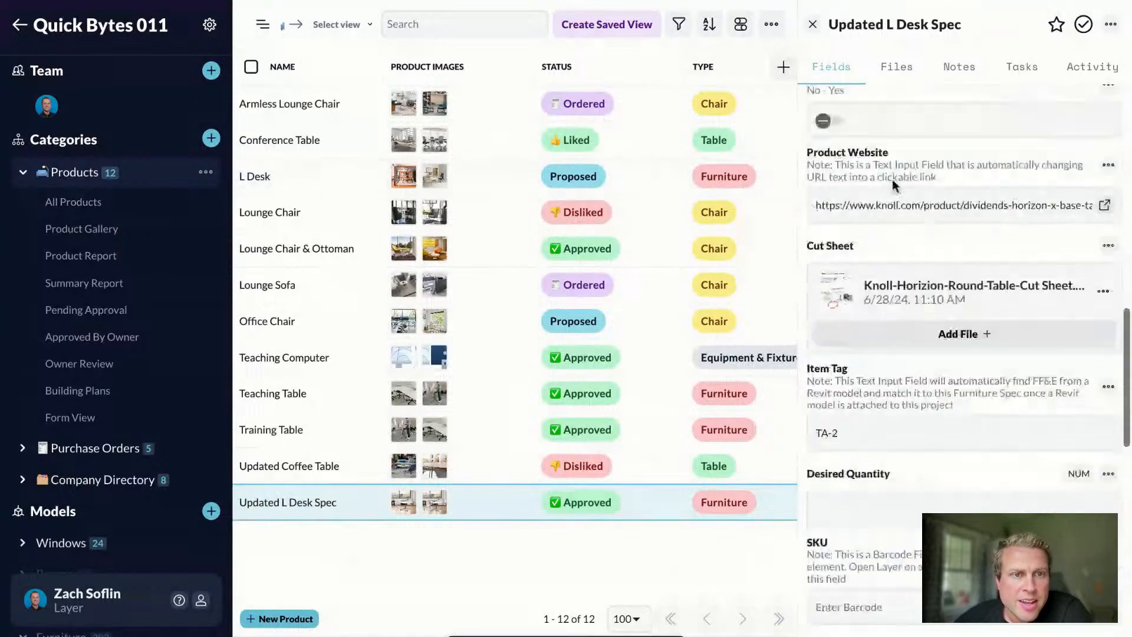
{"action": "scroll", "coordinate": [870, 177], "scroll_direction": "down", "scroll_amount": 2}
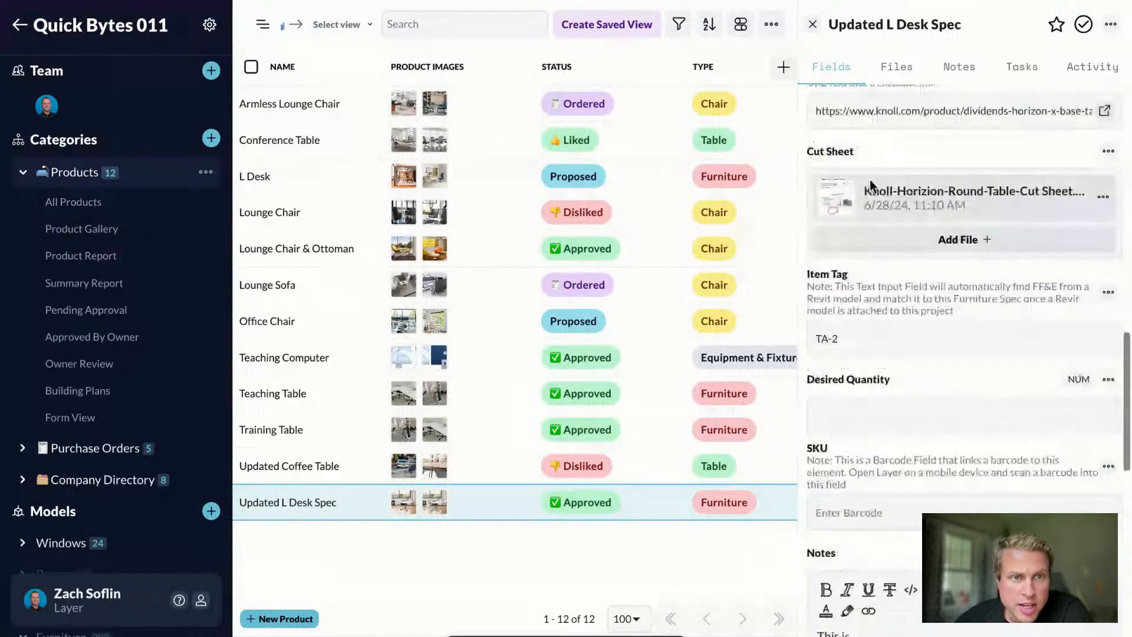
{"action": "scroll", "coordinate": [871, 184], "scroll_direction": "up", "scroll_amount": 7}
{"action": "scroll", "coordinate": [884, 224], "scroll_direction": "down", "scroll_amount": 3}
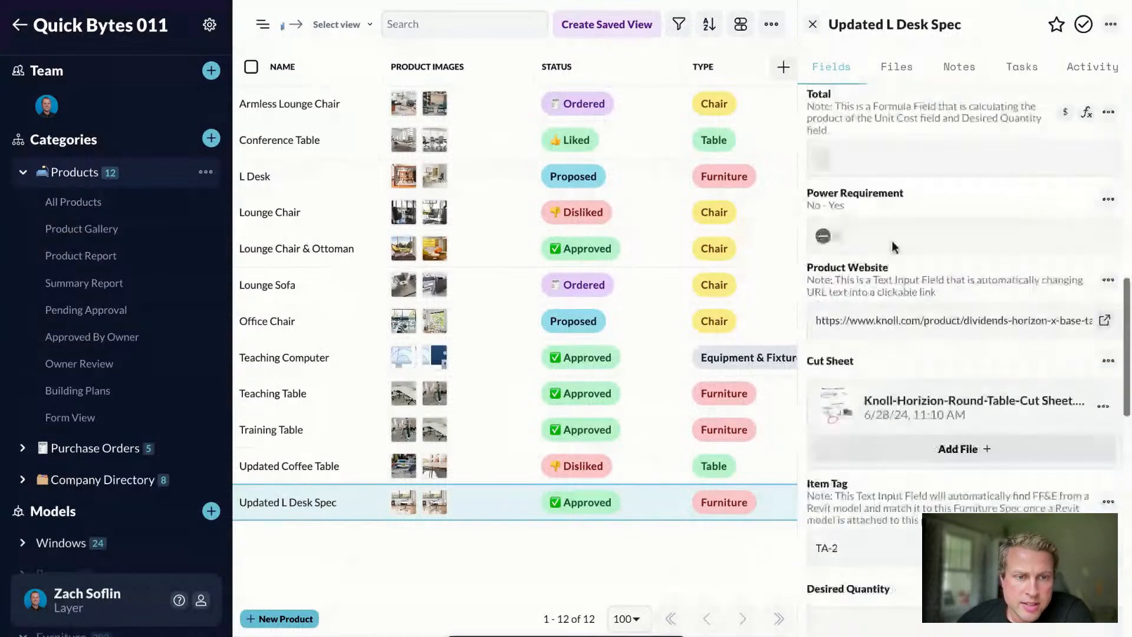
{"action": "scroll", "coordinate": [893, 246], "scroll_direction": "down", "scroll_amount": 2}
{"action": "left_click", "coordinate": [845, 476]}
{"action": "type", "text": "10"}
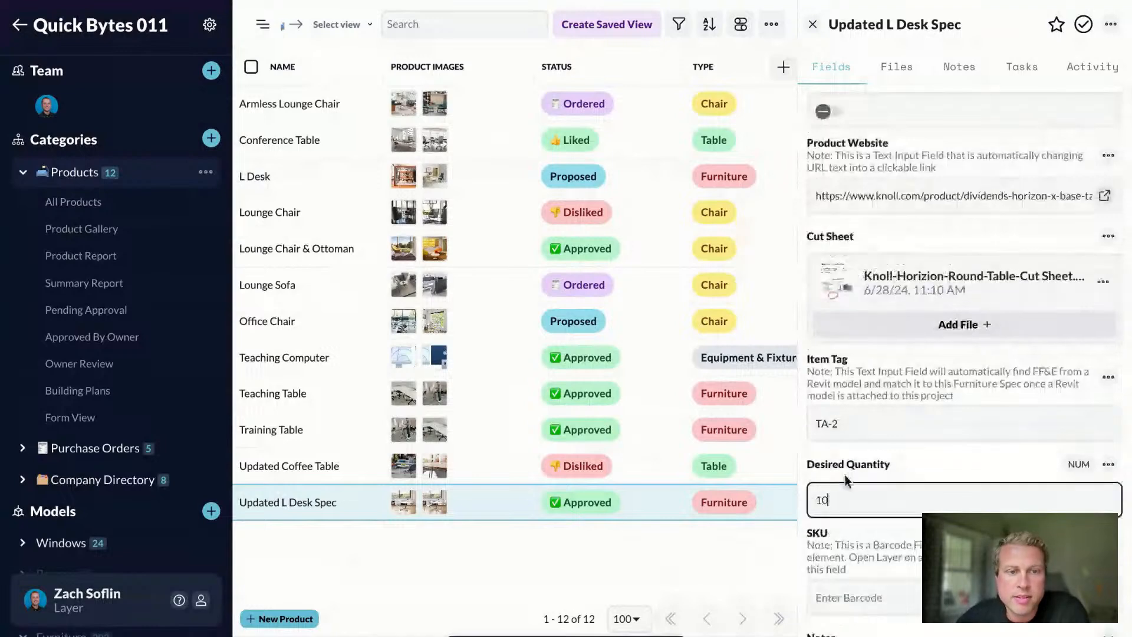
{"action": "scroll", "coordinate": [903, 454], "scroll_direction": "down", "scroll_amount": 3}
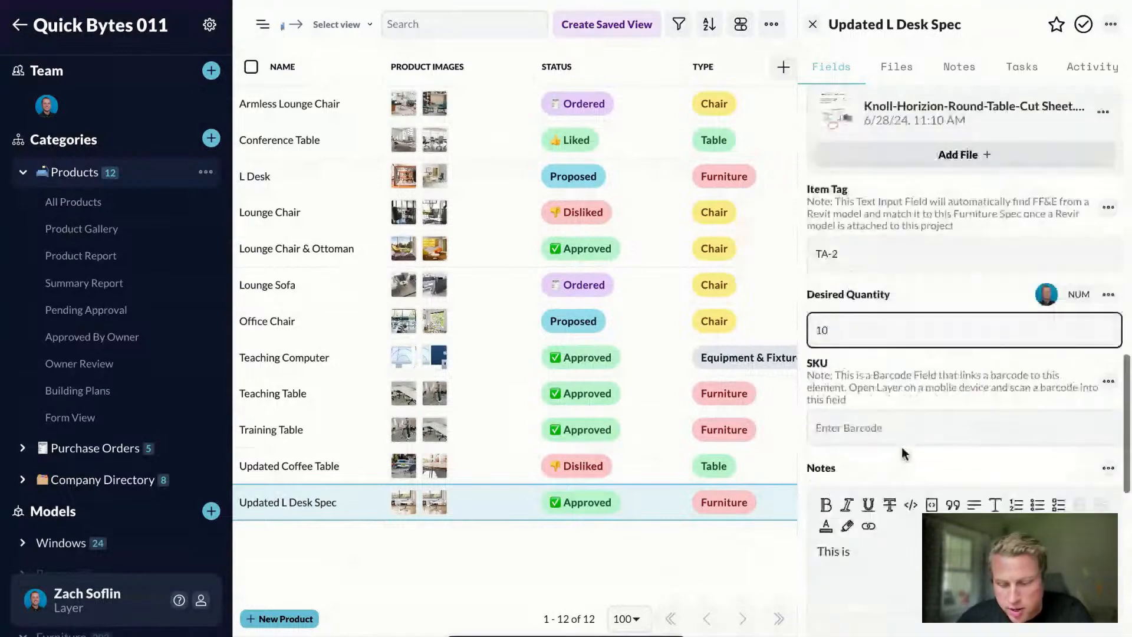
{"action": "key", "text": "ctrl+a"}
{"action": "type", "text": "3"}
{"action": "key", "text": "Return"}
Step: Check that the Model Quantity count of 3 matches Desired Quantity 3
{"action": "scroll", "coordinate": [969, 309], "scroll_direction": "down", "scroll_amount": 2}
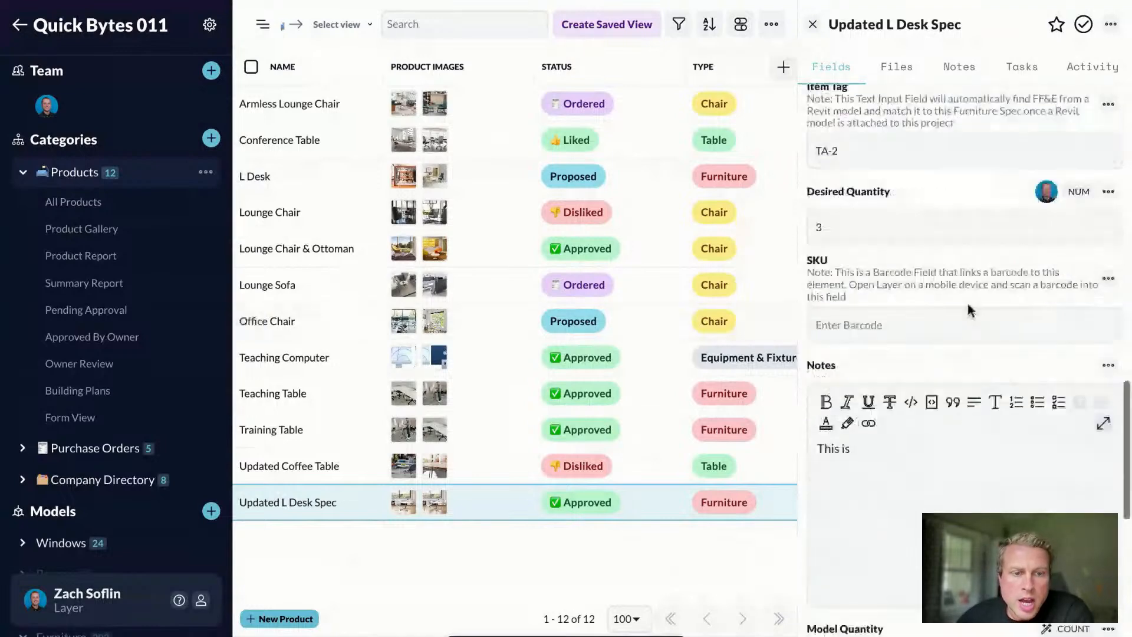
{"action": "scroll", "coordinate": [968, 303], "scroll_direction": "down", "scroll_amount": 4}
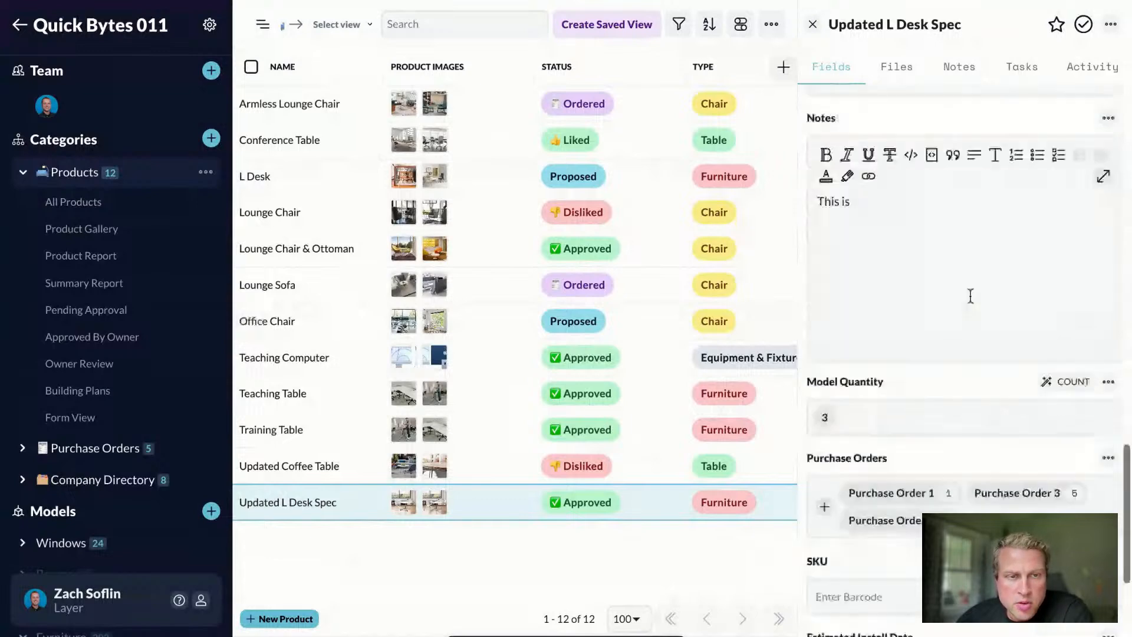
{"action": "scroll", "coordinate": [969, 296], "scroll_direction": "down", "scroll_amount": 3}
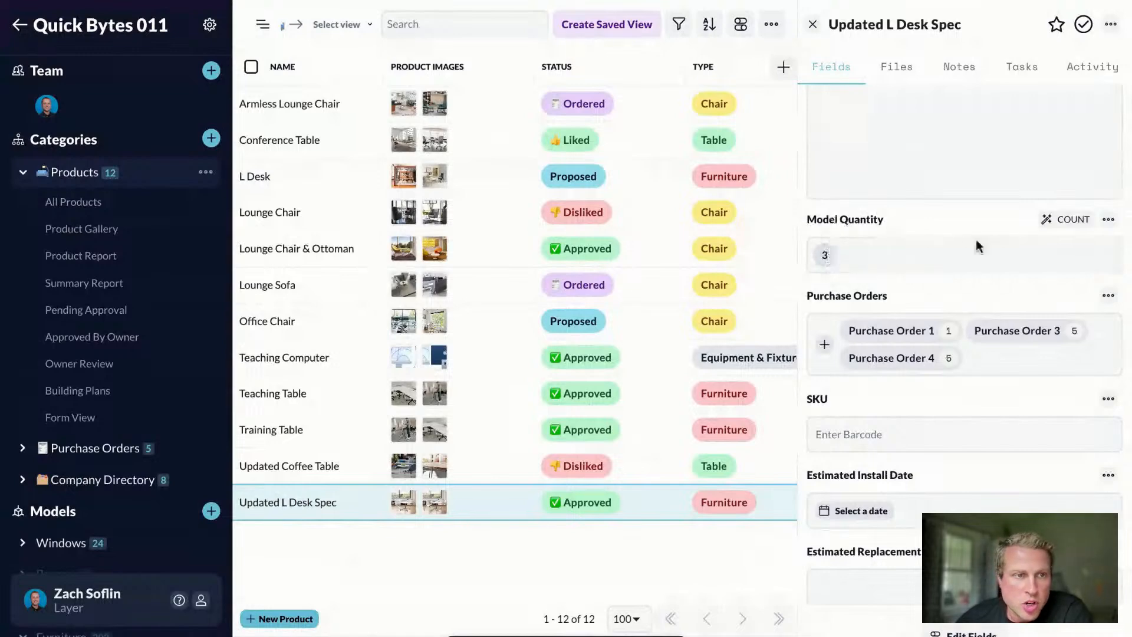
{"action": "scroll", "coordinate": [872, 230], "scroll_direction": "down", "scroll_amount": 1}
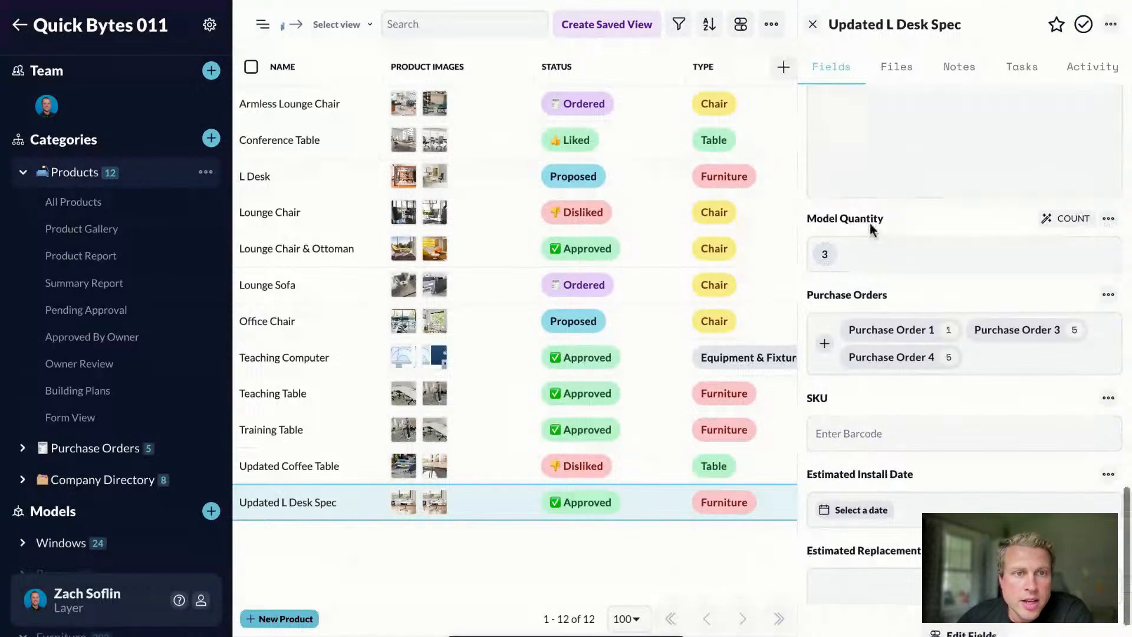
{"action": "scroll", "coordinate": [871, 229], "scroll_direction": "down", "scroll_amount": 1}
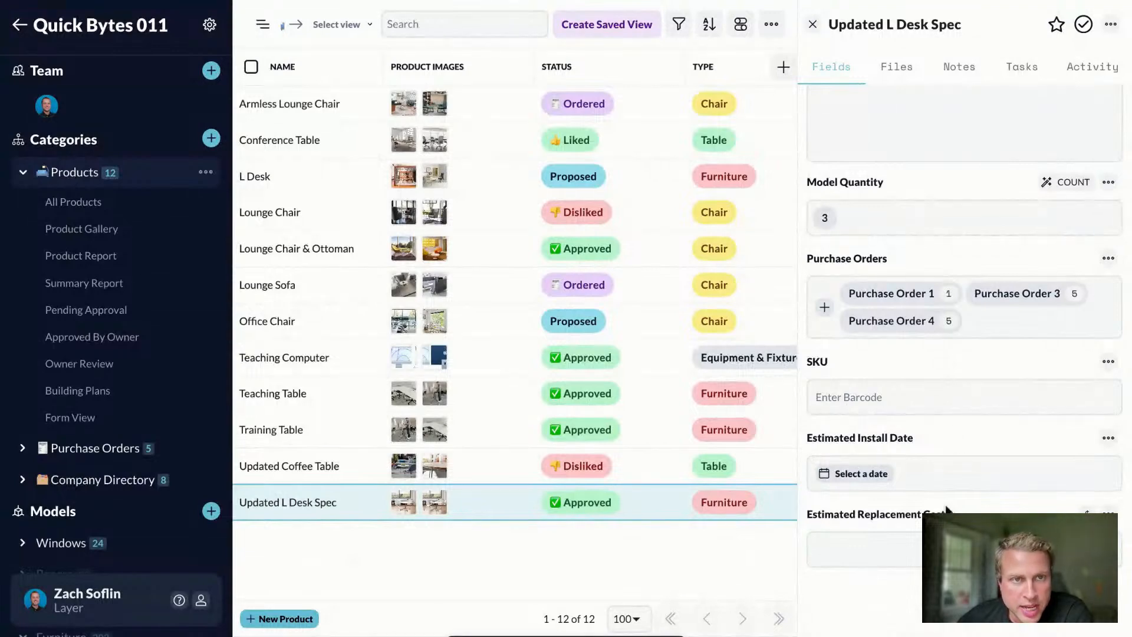
{"action": "scroll", "coordinate": [945, 508], "scroll_direction": "up", "scroll_amount": 10}
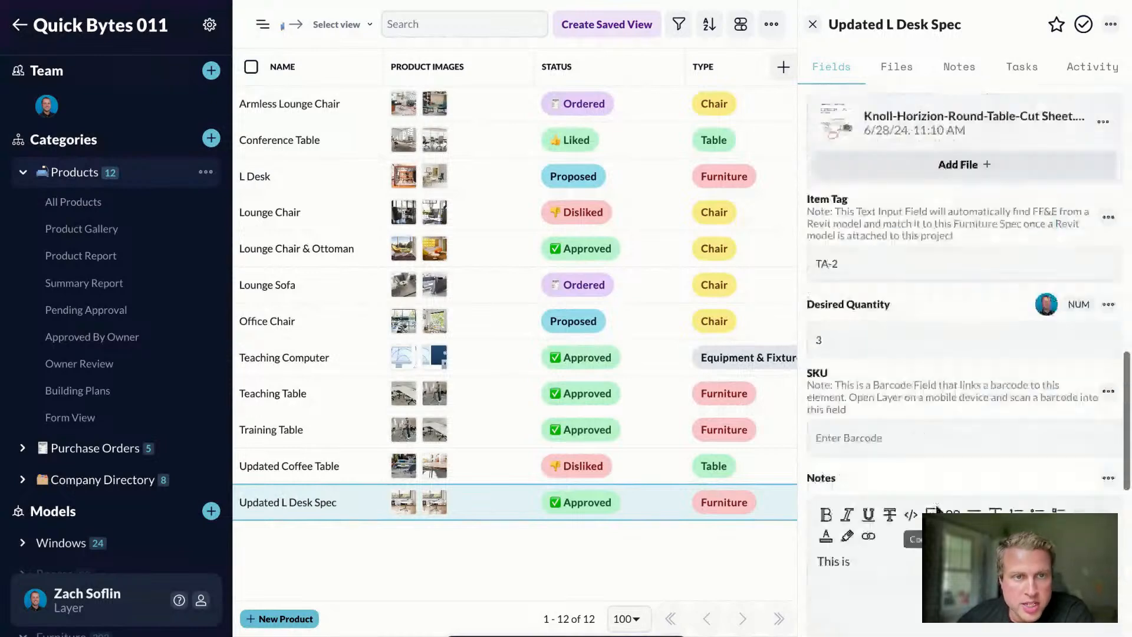
{"action": "scroll", "coordinate": [870, 275], "scroll_direction": "up", "scroll_amount": 2}
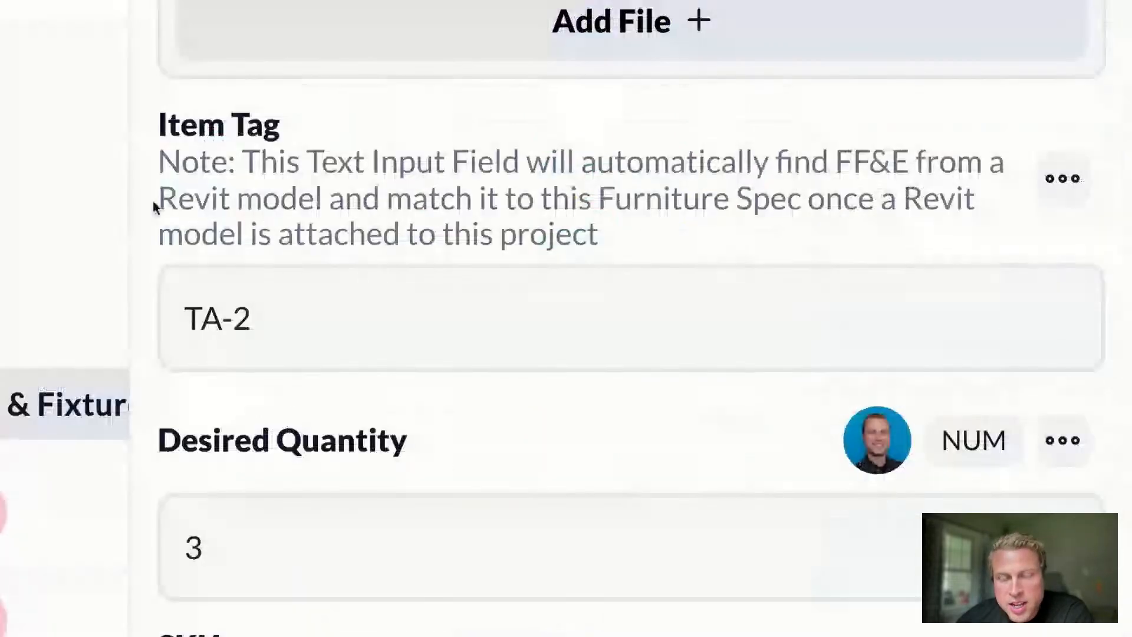
{"action": "left_click_drag", "start_coordinate": [192, 318], "coordinate": [272, 324]}
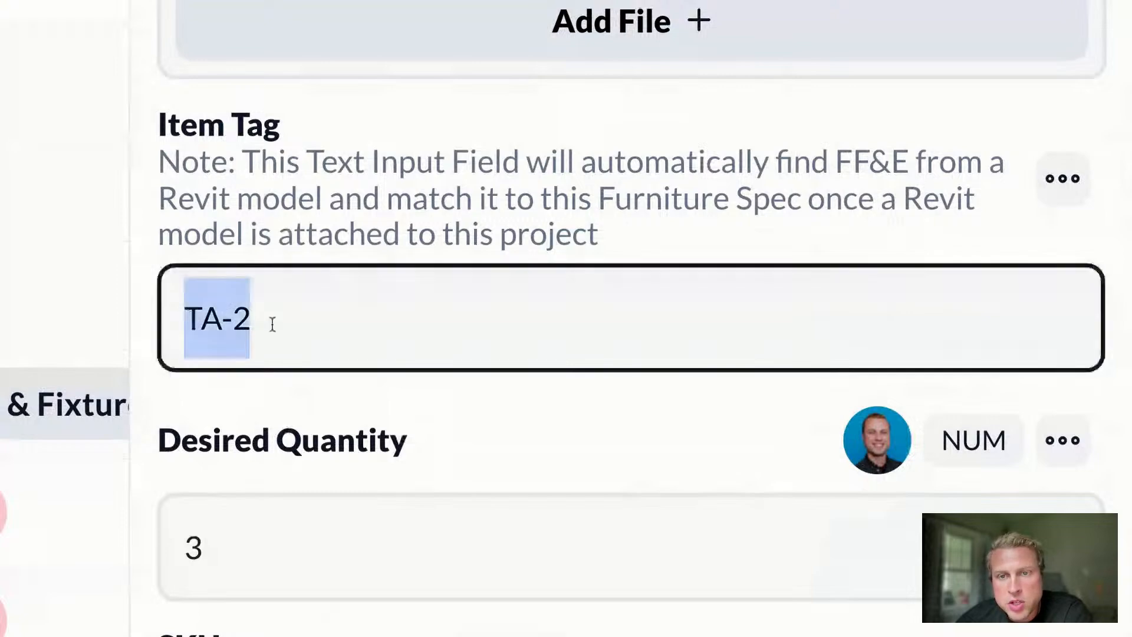
{"action": "left_click", "coordinate": [179, 320]}
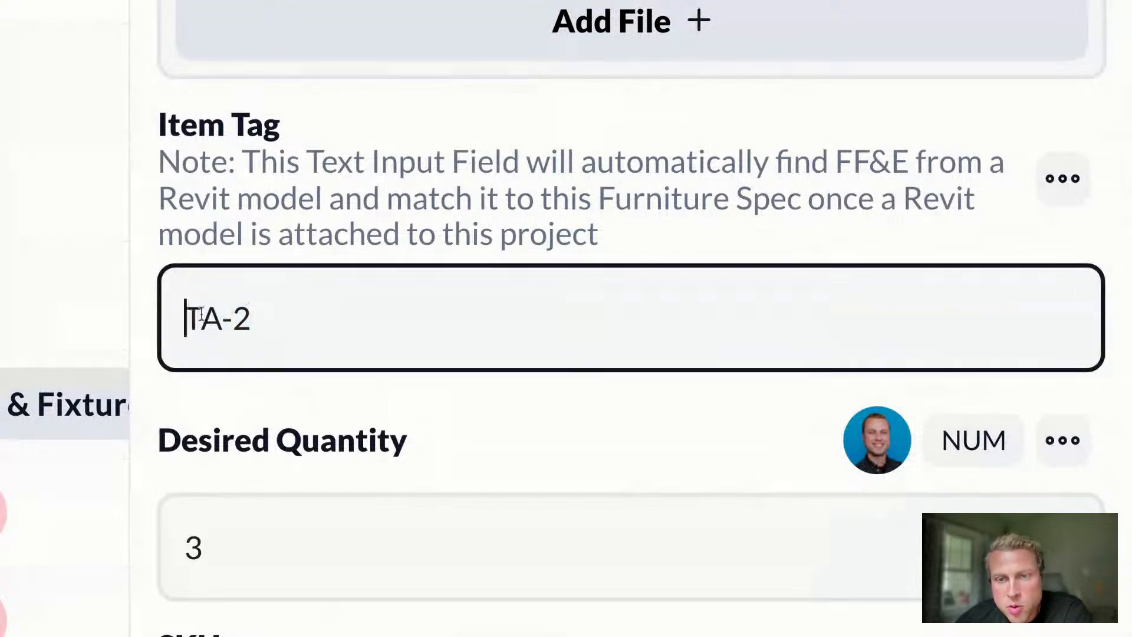
{"action": "left_click_drag", "start_coordinate": [185, 317], "coordinate": [253, 318]}
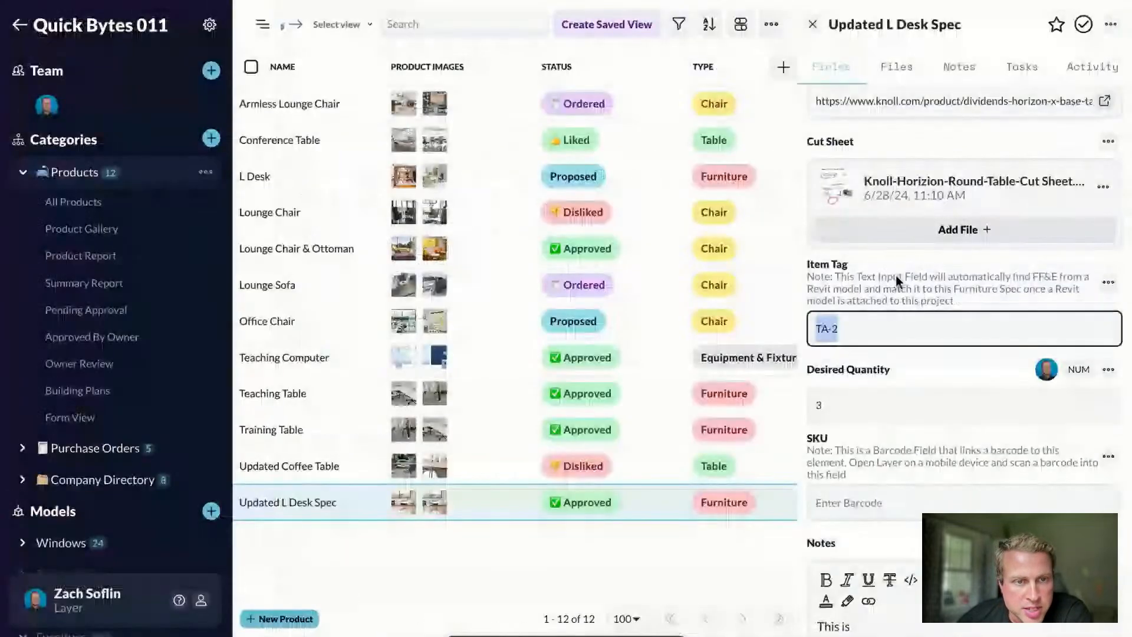
{"action": "scroll", "coordinate": [911, 291], "scroll_direction": "down", "scroll_amount": 8}
{"action": "scroll", "coordinate": [924, 306], "scroll_direction": "down", "scroll_amount": 2}
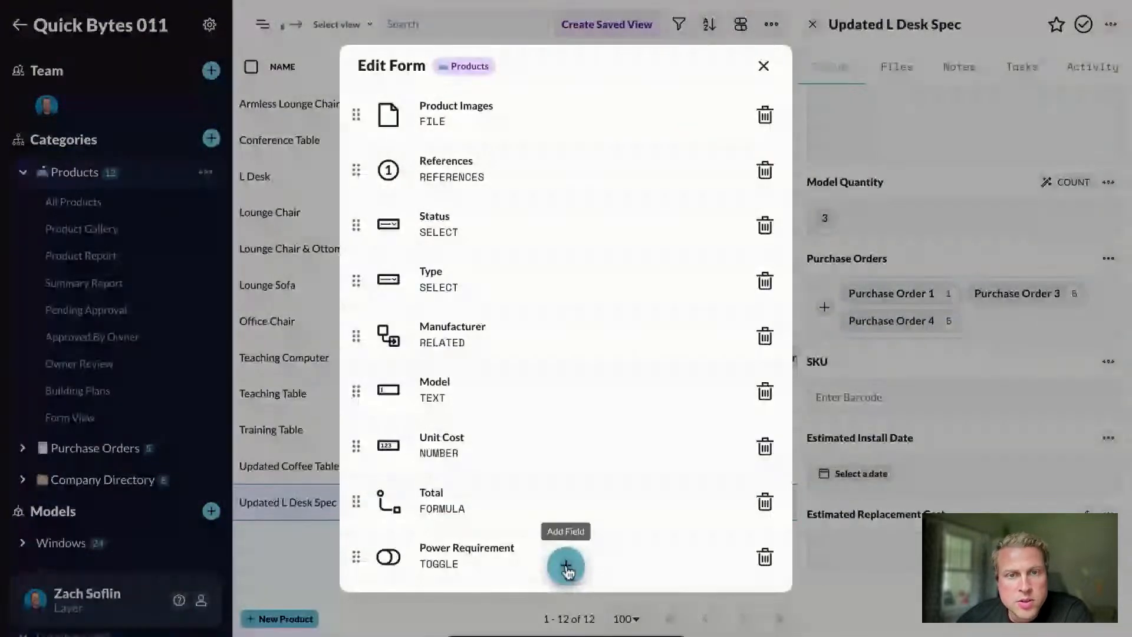
Step: Add a Lookup field named 'Model Locations' to products with Automatic lookup type
{"action": "left_click", "coordinate": [566, 567]}
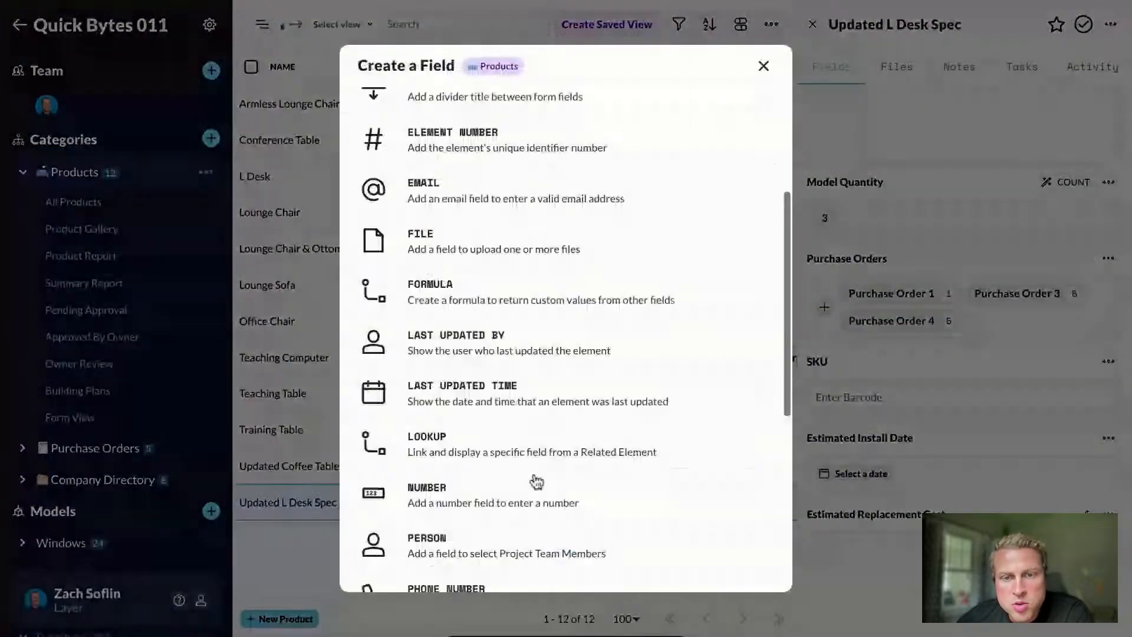
{"action": "scroll", "coordinate": [536, 481], "scroll_direction": "down", "scroll_amount": 1}
{"action": "left_click", "coordinate": [426, 392]}
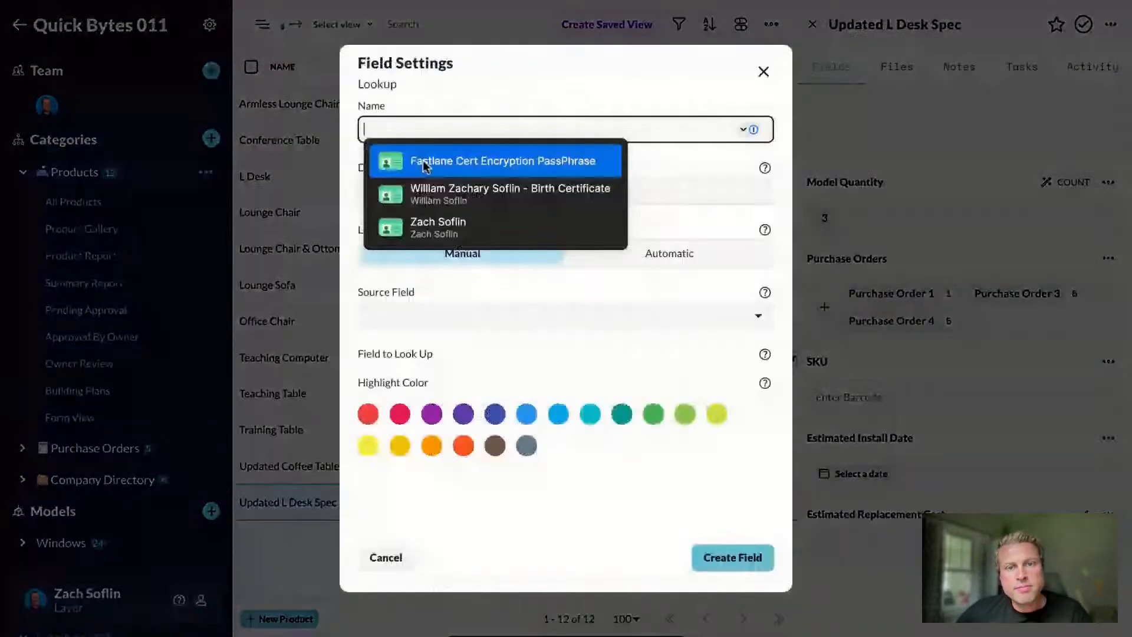
{"action": "left_click", "coordinate": [523, 131]}
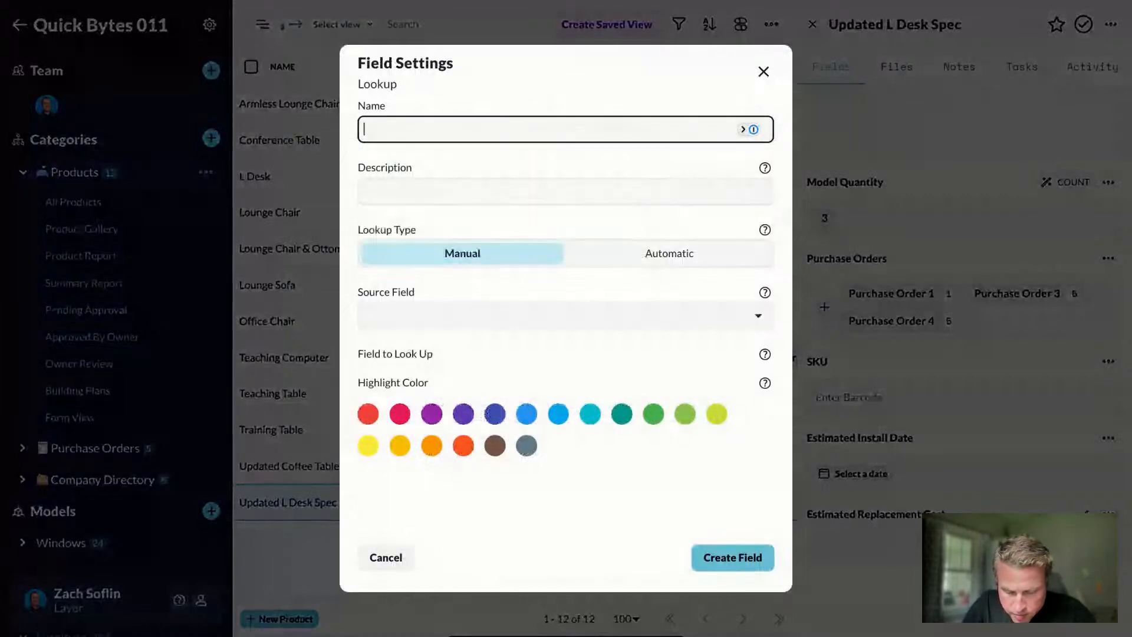
{"action": "type", "text": "Model Locations"}
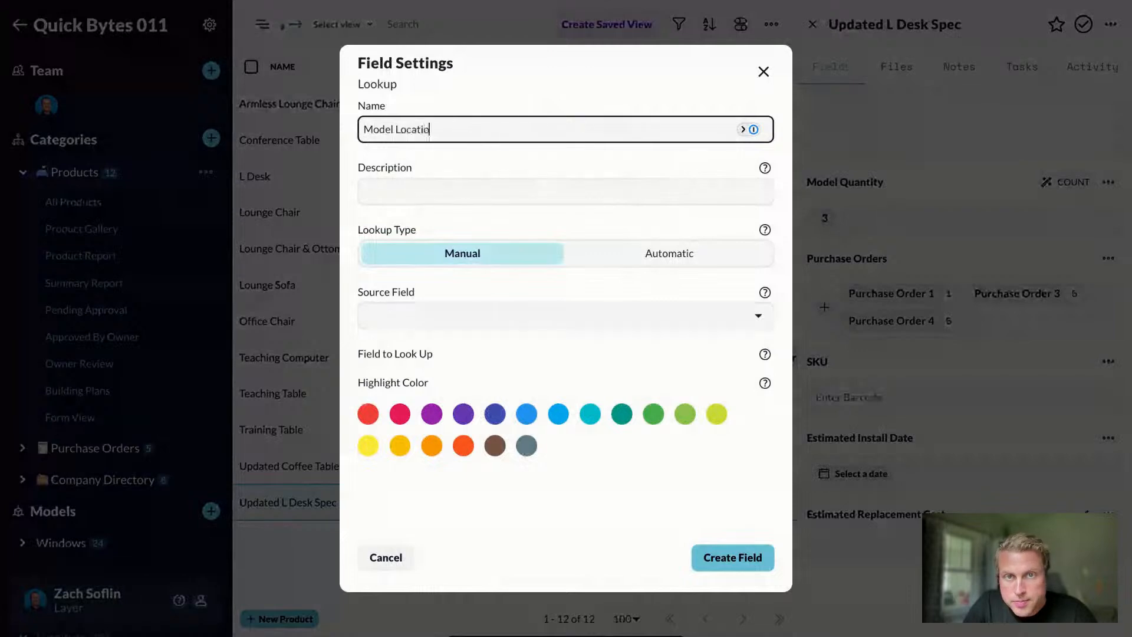
{"action": "left_click", "coordinate": [410, 325]}
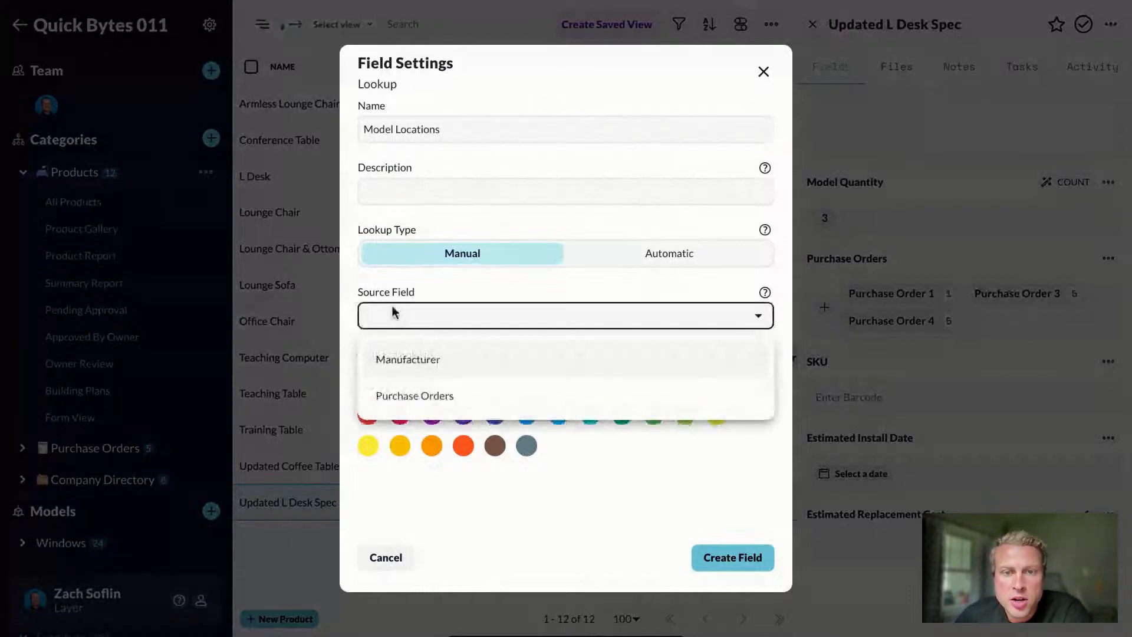
{"action": "left_click", "coordinate": [402, 287]}
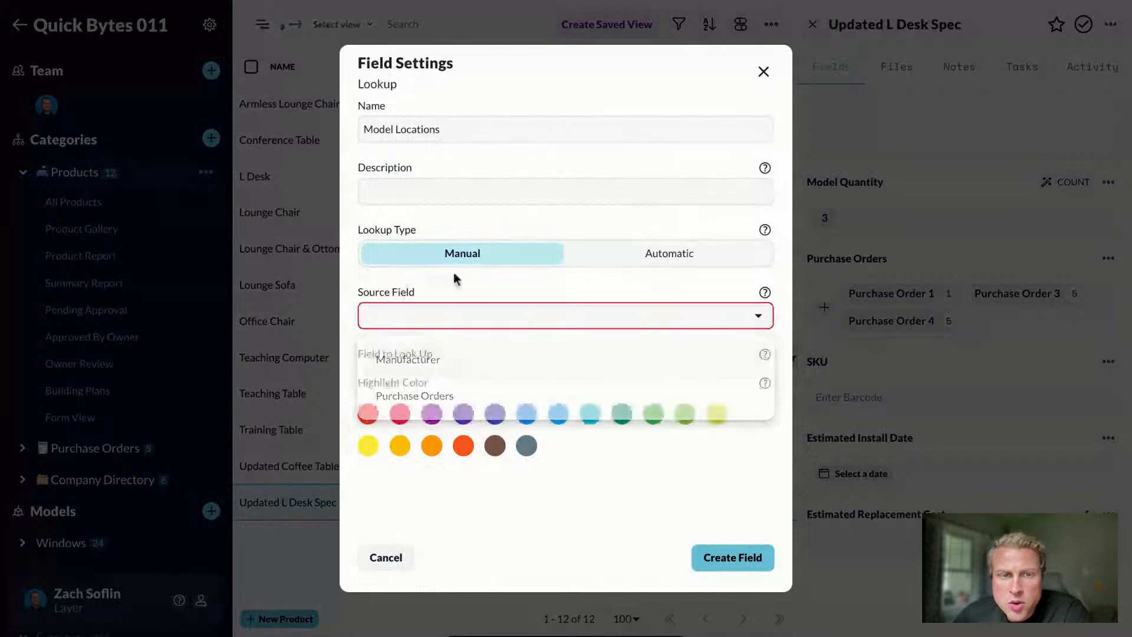
{"action": "left_click", "coordinate": [672, 261]}
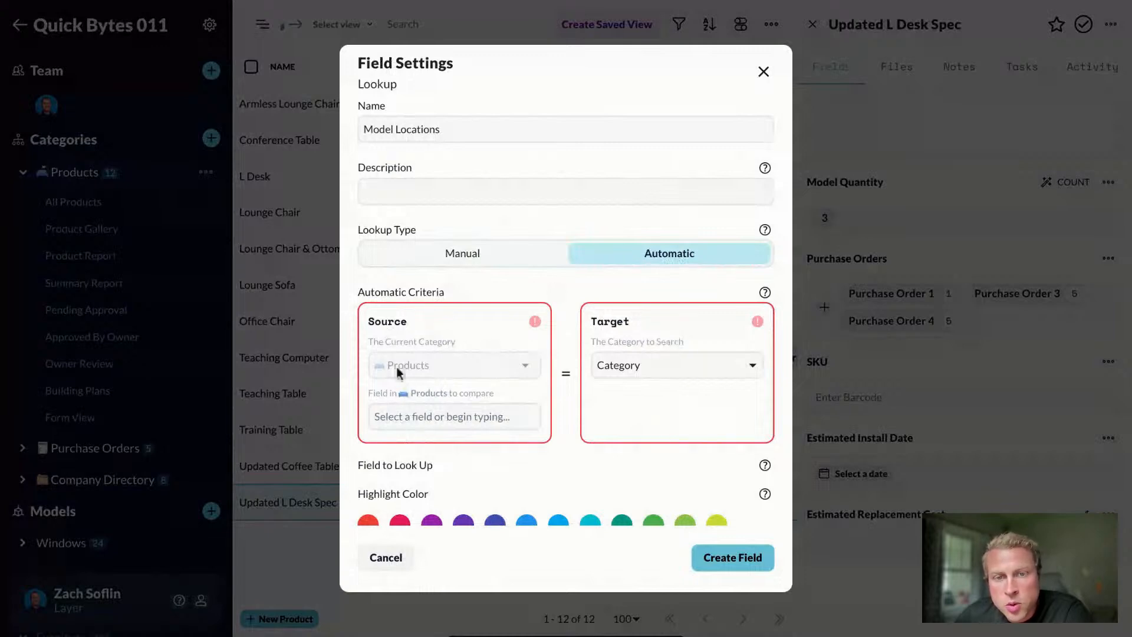
Step: Match the product's Item Tag against the Furniture category's Mark field
{"action": "left_click", "coordinate": [399, 417]}
{"action": "scroll", "coordinate": [409, 518], "scroll_direction": "down", "scroll_amount": 2}
{"action": "scroll", "coordinate": [411, 519], "scroll_direction": "down", "scroll_amount": 3}
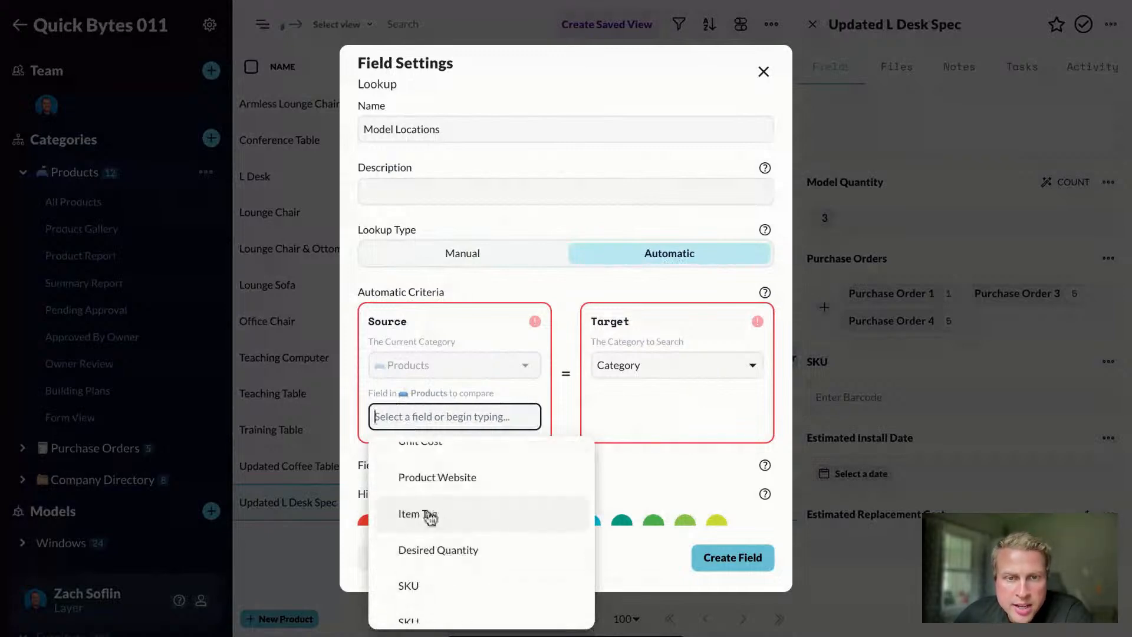
{"action": "left_click", "coordinate": [430, 517]}
{"action": "left_click", "coordinate": [628, 369]}
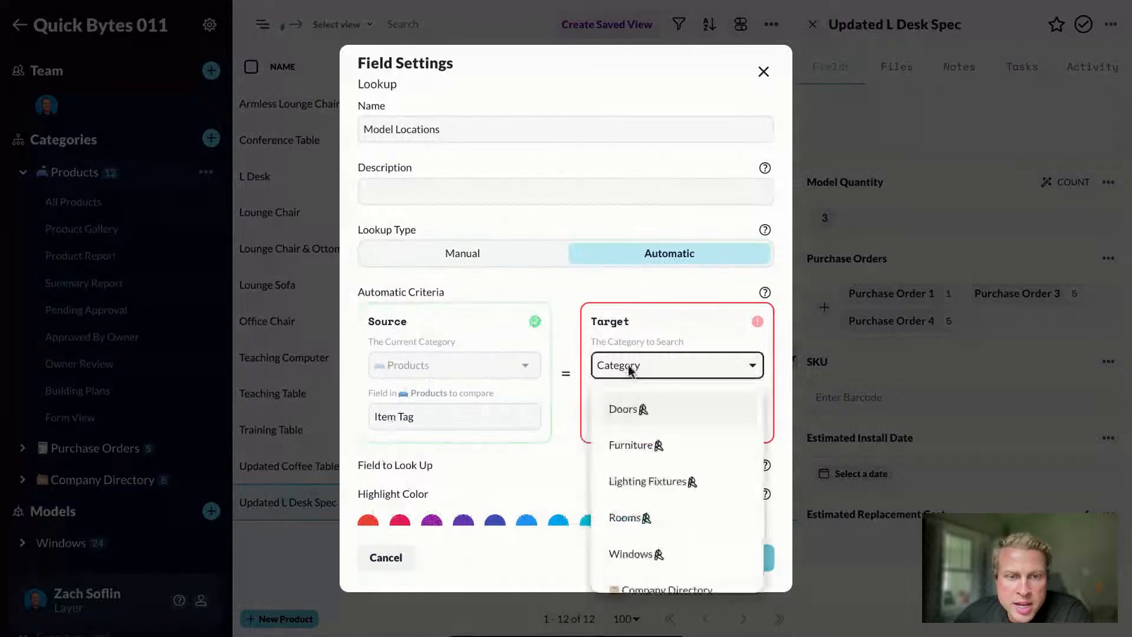
{"action": "left_click", "coordinate": [638, 449]}
{"action": "left_click", "coordinate": [640, 416]}
{"action": "scroll", "coordinate": [633, 510], "scroll_direction": "down", "scroll_amount": 5}
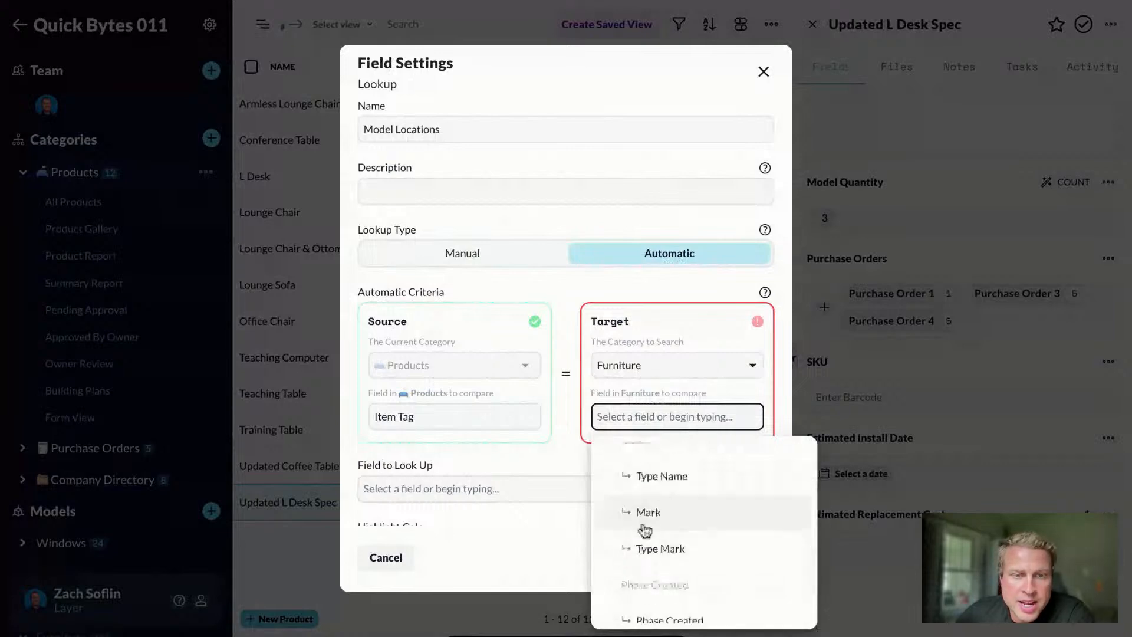
{"action": "left_click", "coordinate": [647, 523]}
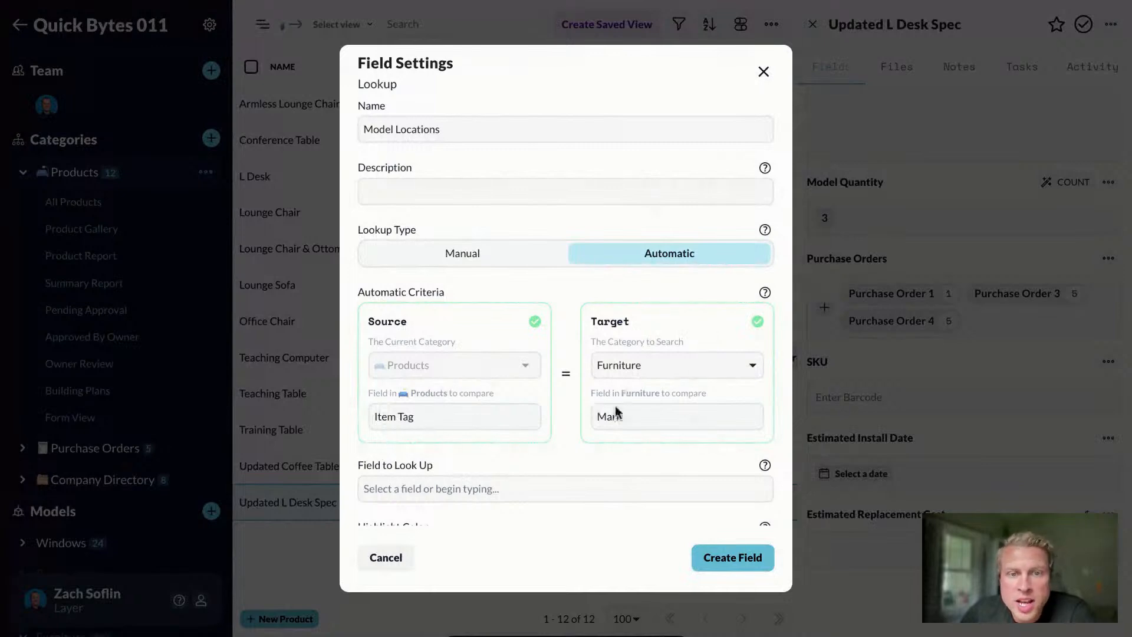
Step: Look up Element Spatial Relationships filtered to Rooms and create the field
{"action": "scroll", "coordinate": [627, 413], "scroll_direction": "down", "scroll_amount": 2}
{"action": "left_click", "coordinate": [404, 389]}
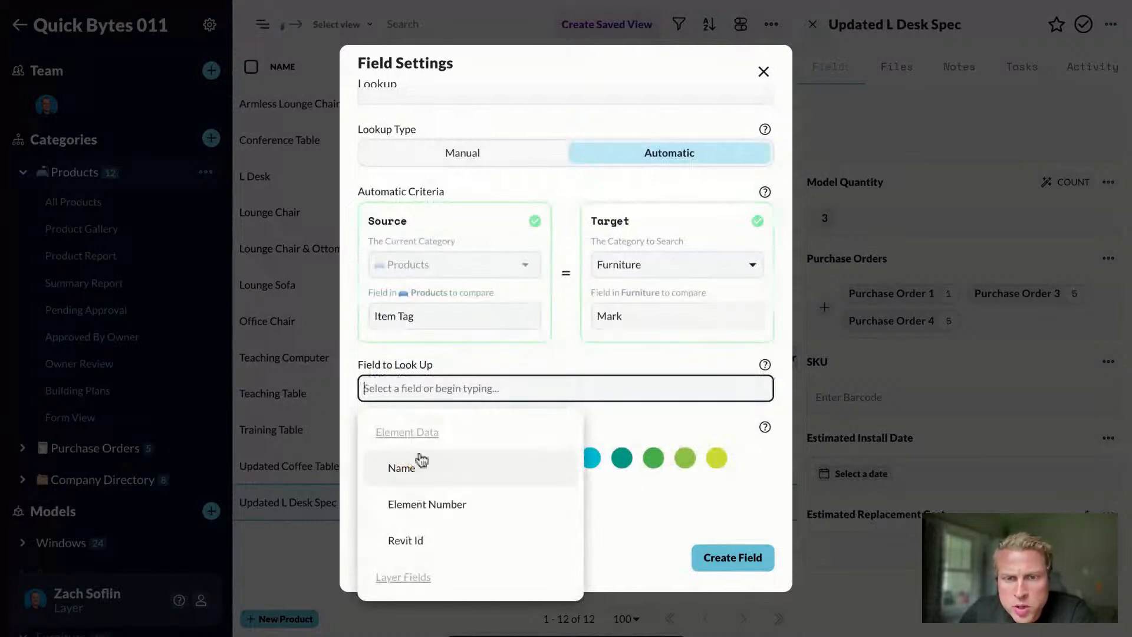
{"action": "type", "text": "sp"}
{"action": "left_click", "coordinate": [436, 471]}
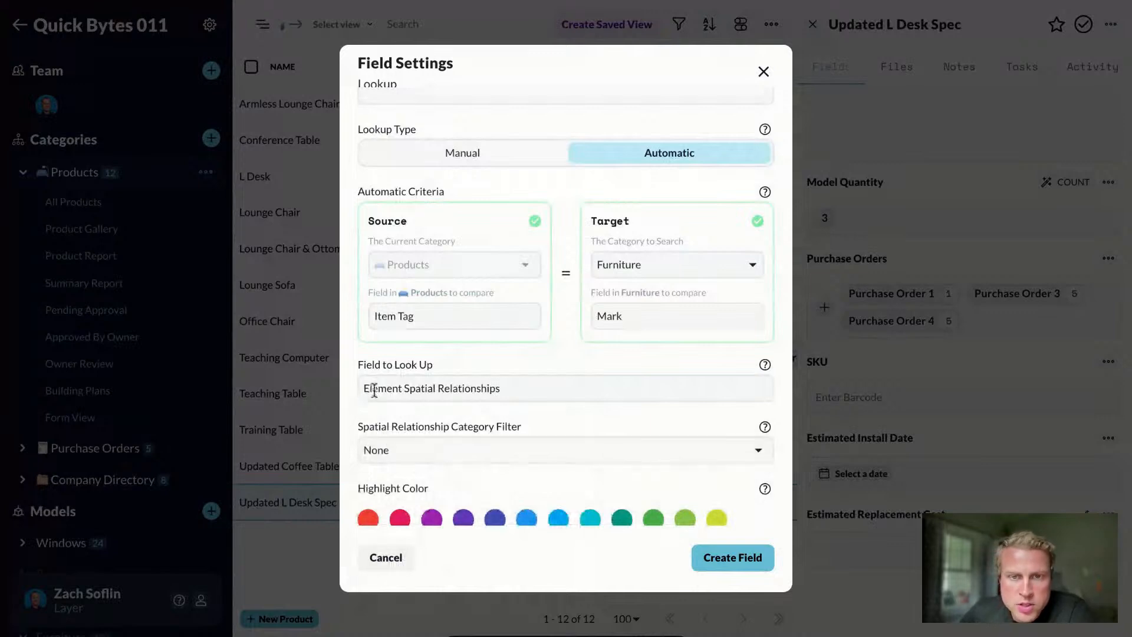
{"action": "left_click", "coordinate": [400, 449]}
{"action": "left_click", "coordinate": [392, 530]}
{"action": "scroll", "coordinate": [554, 418], "scroll_direction": "down", "scroll_amount": 1}
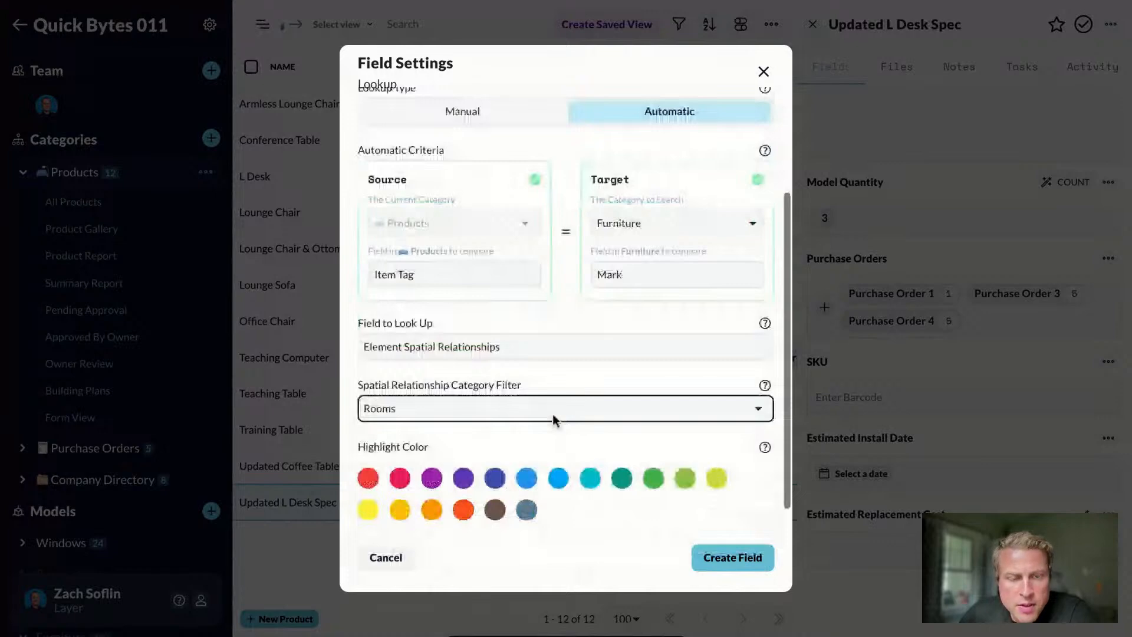
{"action": "scroll", "coordinate": [554, 420], "scroll_direction": "down", "scroll_amount": 1}
{"action": "left_click", "coordinate": [721, 563]}
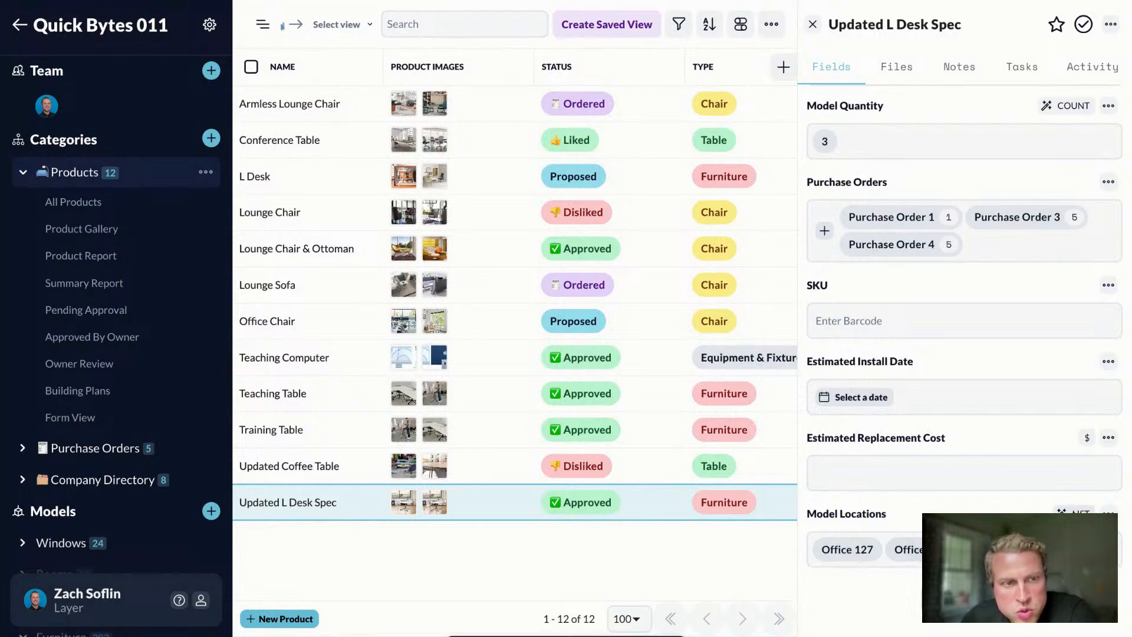
Step: Summarize Model Locations as Unique values
{"action": "left_click", "coordinate": [1076, 511]}
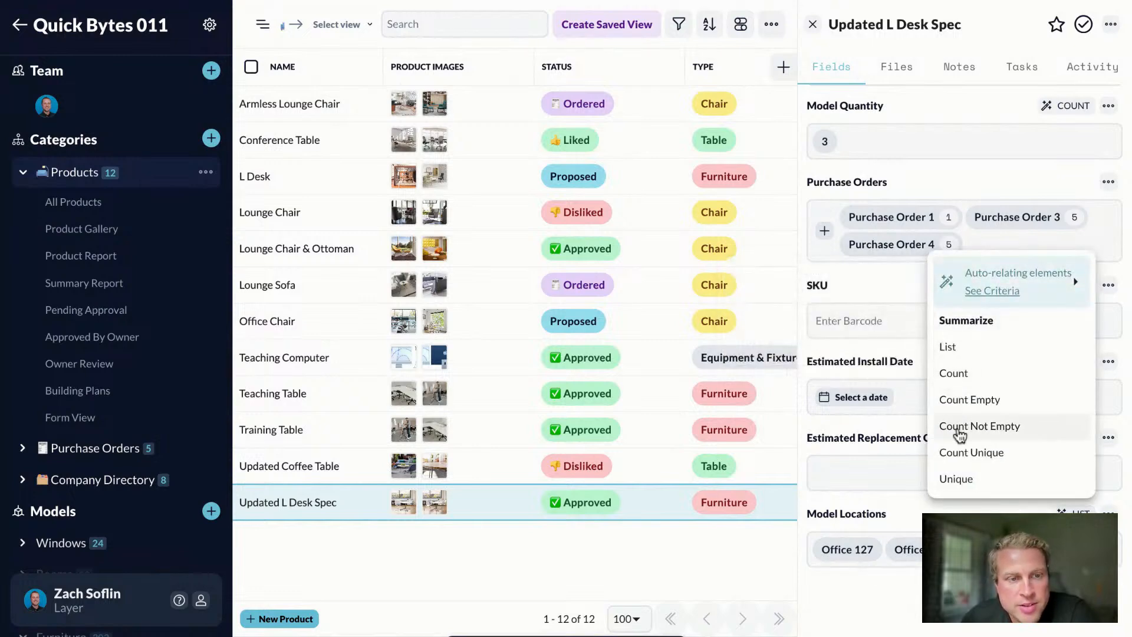
{"action": "left_click", "coordinate": [960, 482]}
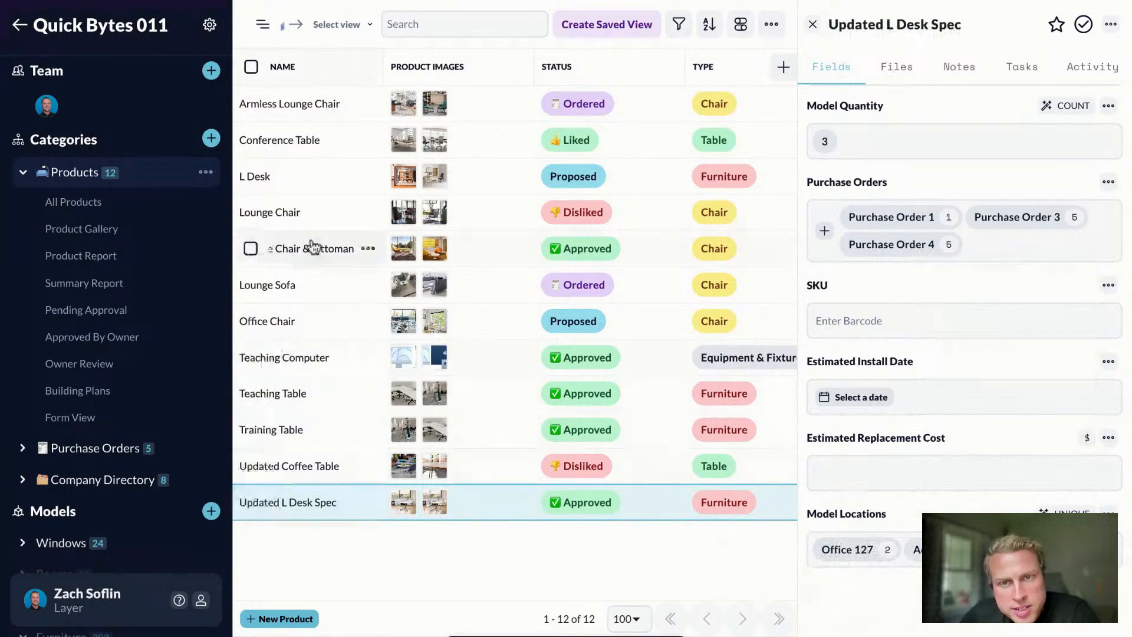
Step: Open the Armless Lounge Chair record, located in Lobby 102, and expand Purchase Orders
{"action": "left_click", "coordinate": [293, 112]}
{"action": "scroll", "coordinate": [865, 439], "scroll_direction": "down", "scroll_amount": 10}
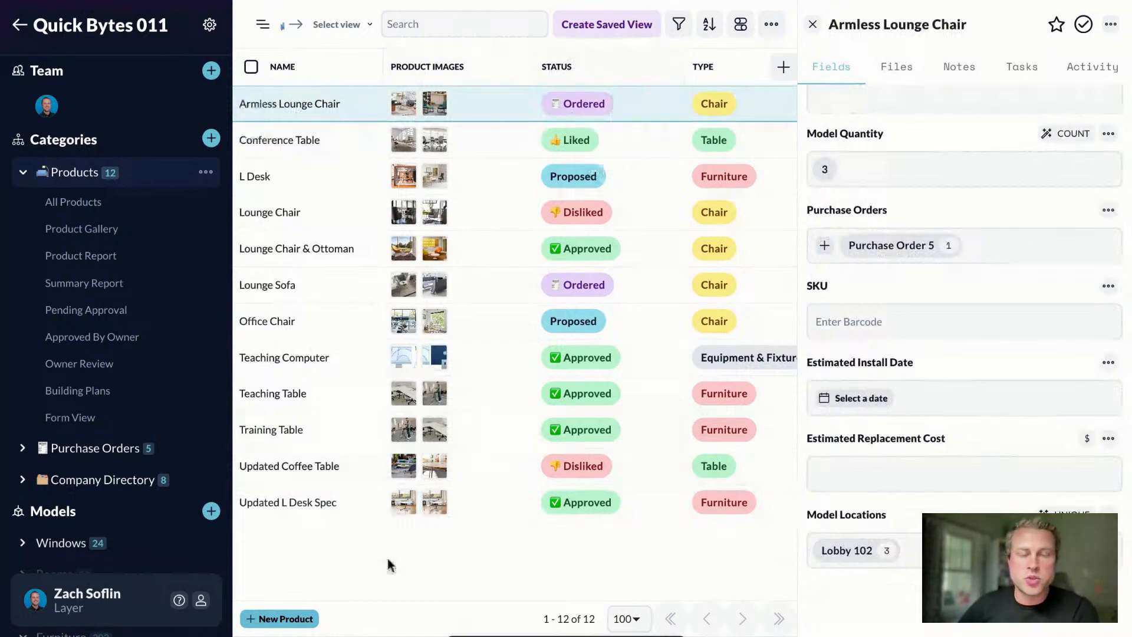
{"action": "left_click", "coordinate": [23, 448]}
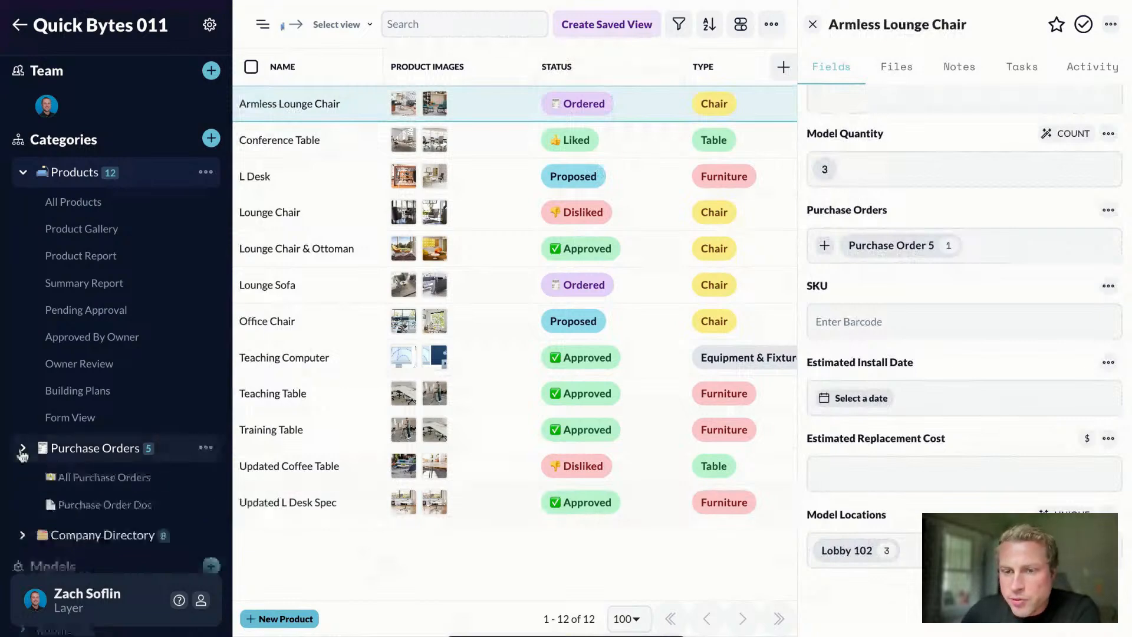
Step: Open Purchase Order 4 from the full purchase orders list and look through its fields
{"action": "left_click", "coordinate": [96, 480]}
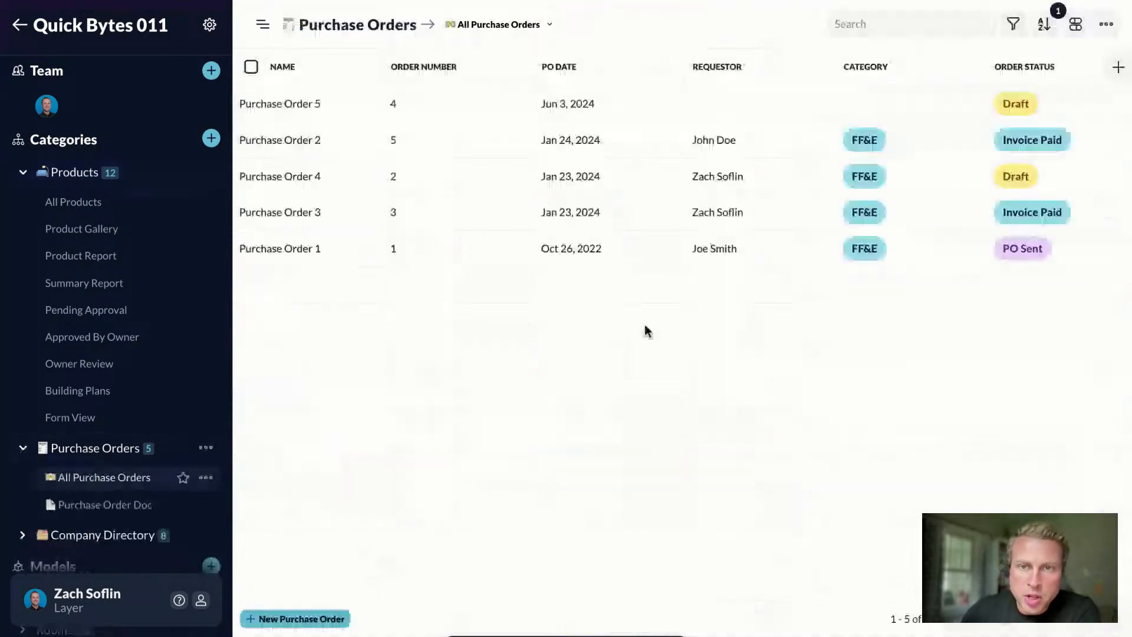
{"action": "left_click", "coordinate": [297, 182]}
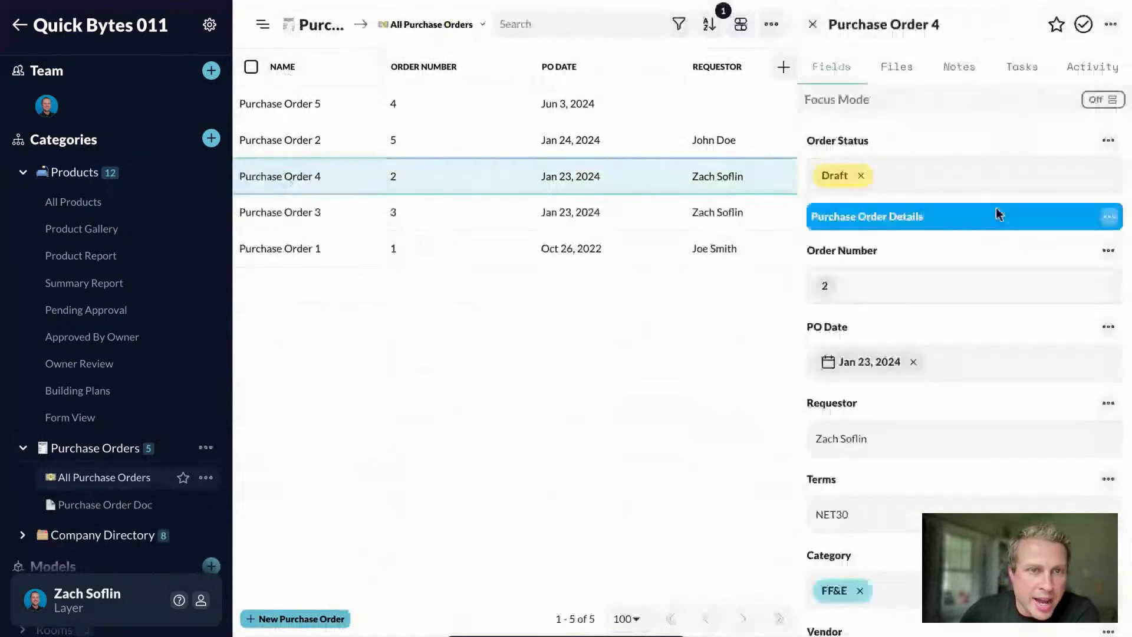
{"action": "scroll", "coordinate": [943, 283], "scroll_direction": "down", "scroll_amount": 2}
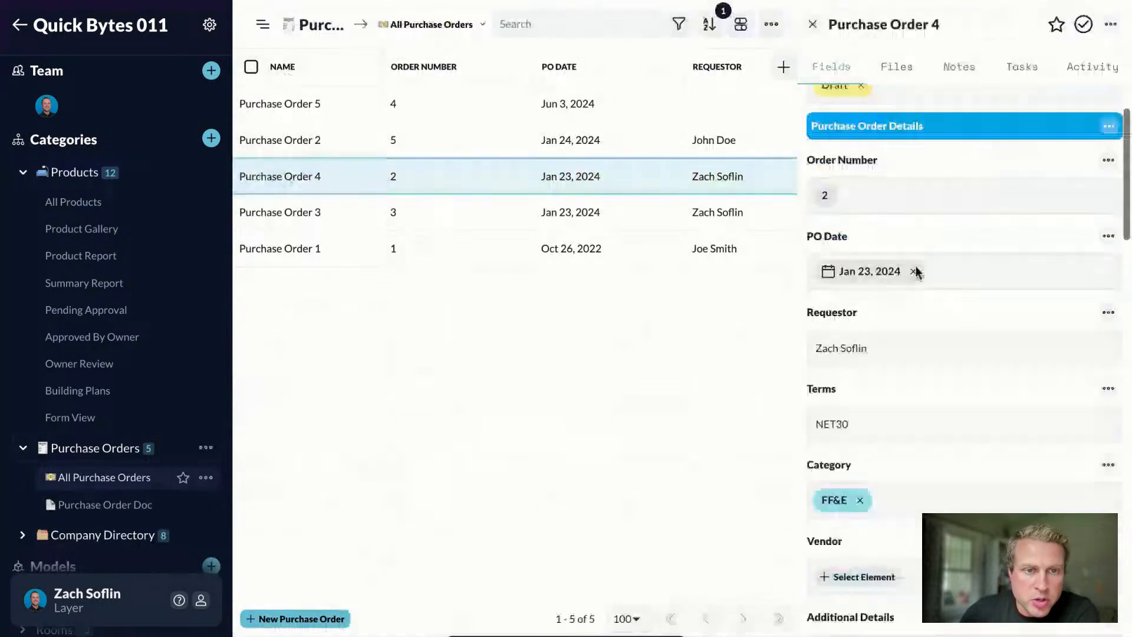
{"action": "scroll", "coordinate": [916, 265], "scroll_direction": "down", "scroll_amount": 4}
{"action": "scroll", "coordinate": [917, 257], "scroll_direction": "down", "scroll_amount": 2}
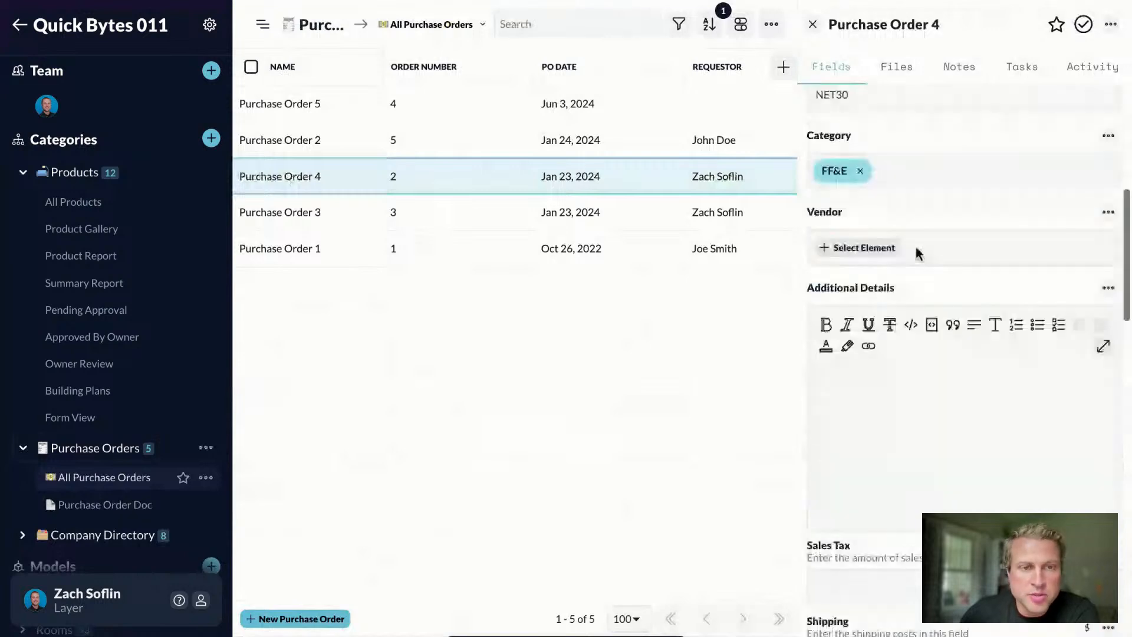
{"action": "scroll", "coordinate": [916, 252], "scroll_direction": "down", "scroll_amount": 2}
{"action": "scroll", "coordinate": [916, 247], "scroll_direction": "down", "scroll_amount": 4}
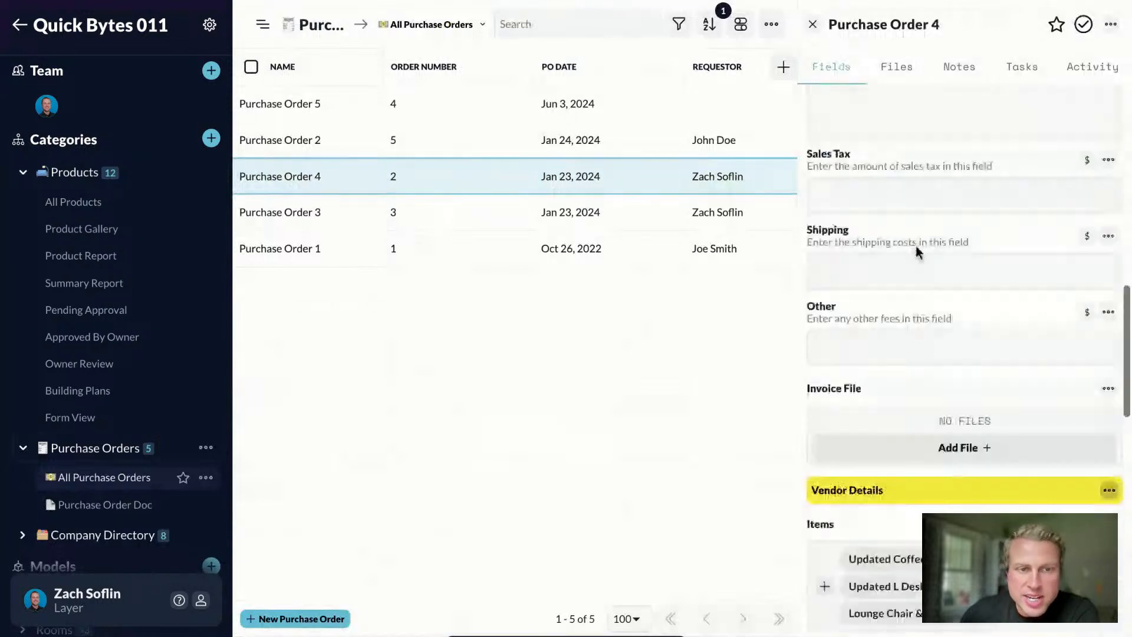
{"action": "scroll", "coordinate": [915, 246], "scroll_direction": "down", "scroll_amount": 4}
{"action": "scroll", "coordinate": [916, 242], "scroll_direction": "down", "scroll_amount": 1}
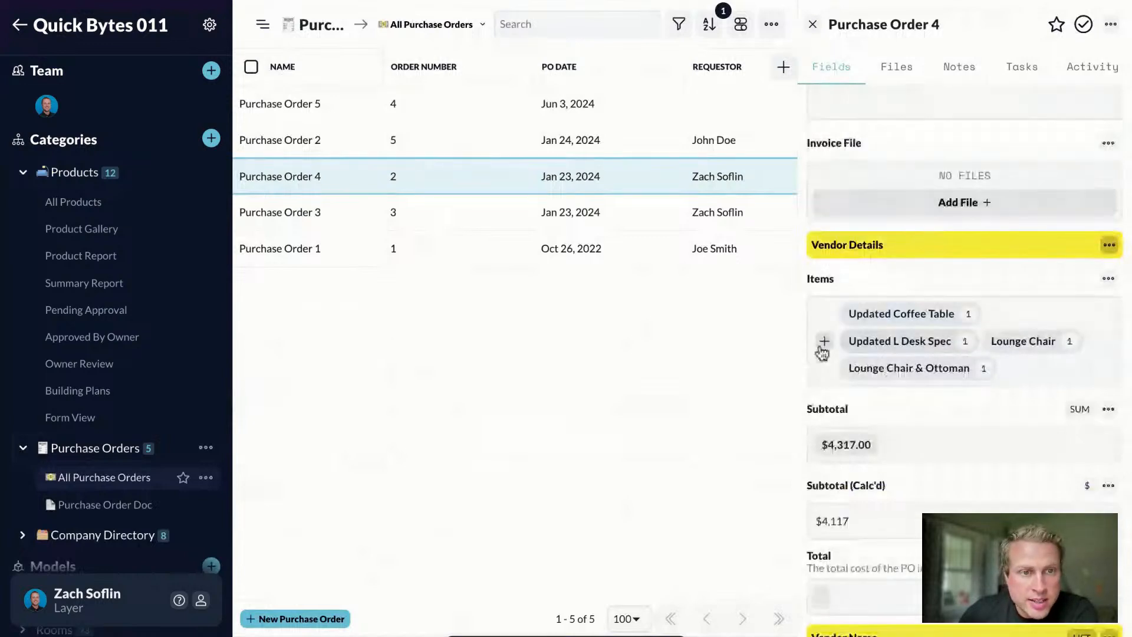
Step: Finish reviewing Purchase Order 4, close it, and create a new Purchase Order 6
{"action": "scroll", "coordinate": [863, 437], "scroll_direction": "up", "scroll_amount": 1}
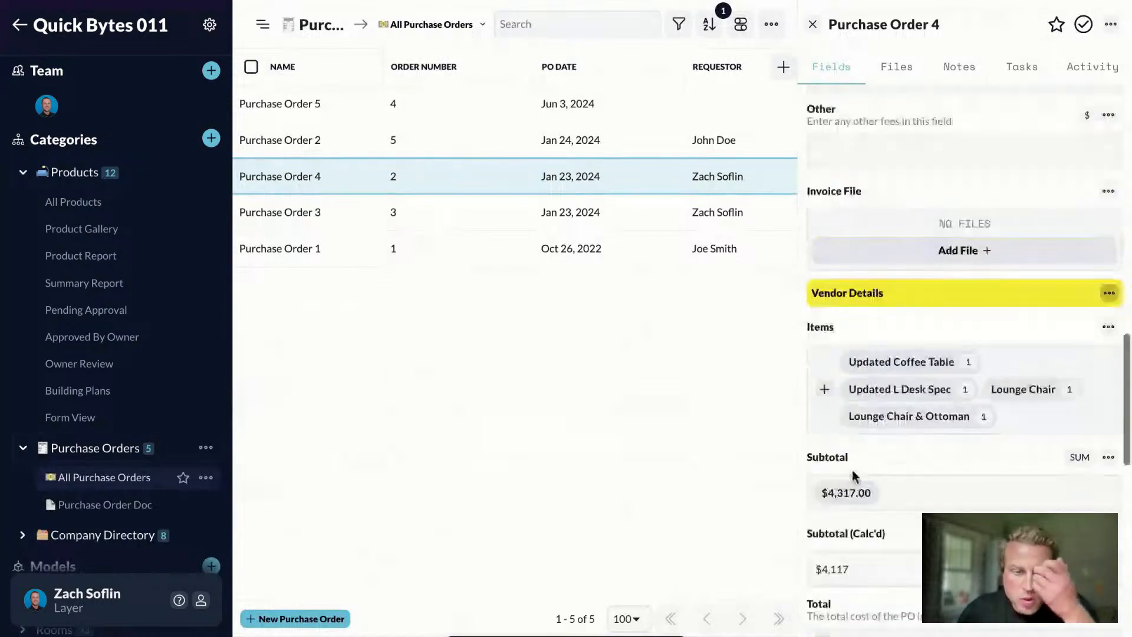
{"action": "scroll", "coordinate": [807, 384], "scroll_direction": "down", "scroll_amount": 2}
{"action": "scroll", "coordinate": [871, 464], "scroll_direction": "down", "scroll_amount": 2}
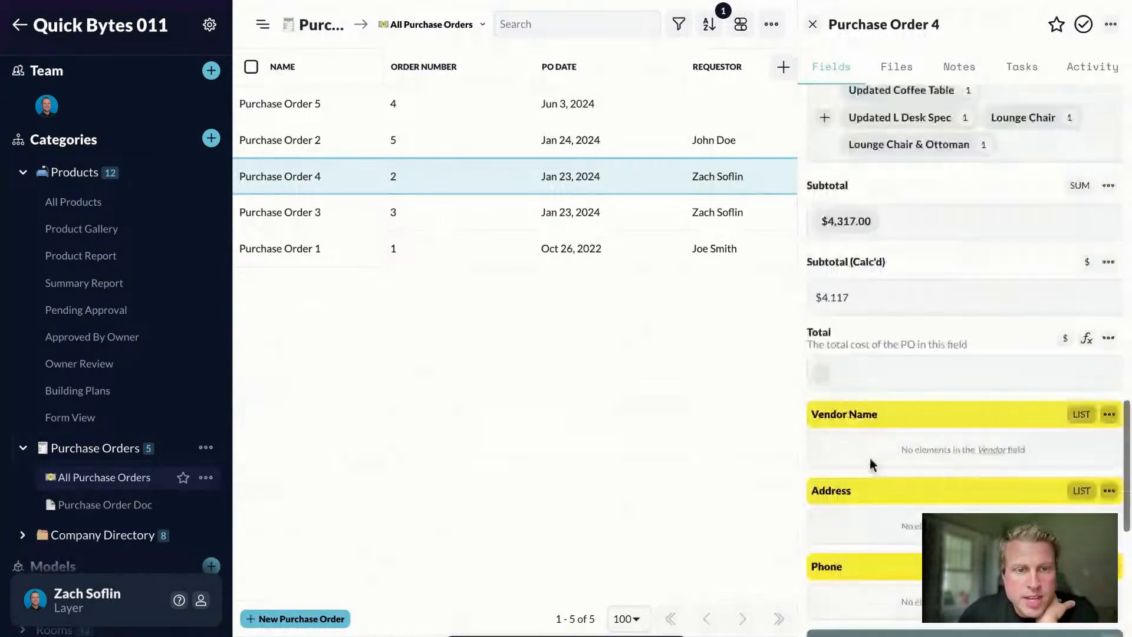
{"action": "scroll", "coordinate": [871, 463], "scroll_direction": "down", "scroll_amount": 3}
{"action": "scroll", "coordinate": [967, 442], "scroll_direction": "down", "scroll_amount": 2}
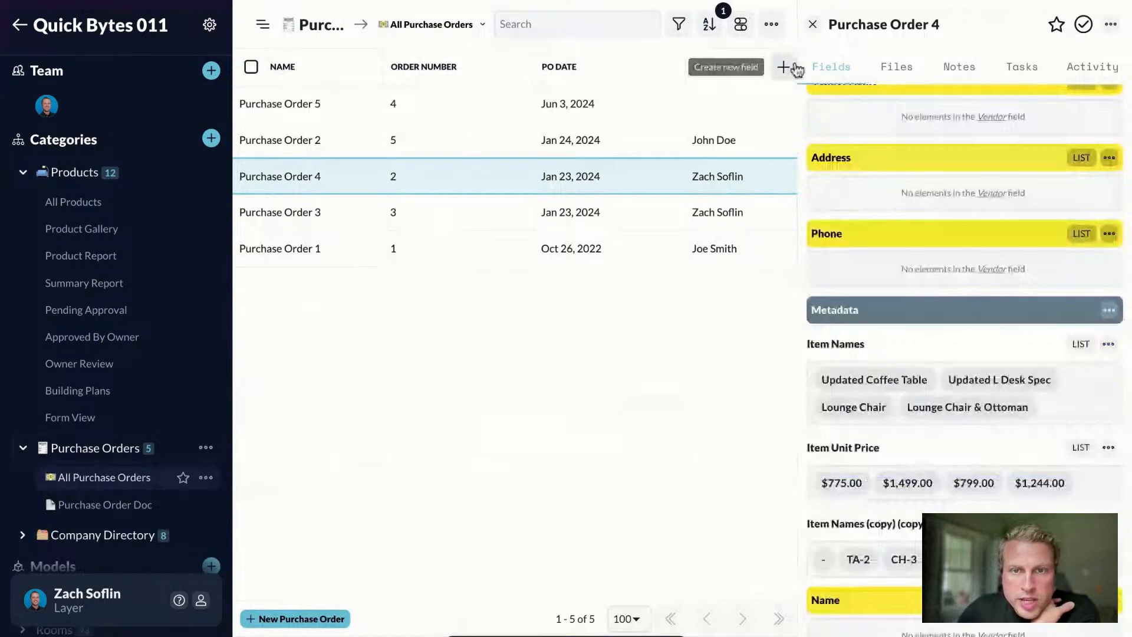
{"action": "key", "text": "Escape"}
{"action": "left_click", "coordinate": [257, 623]}
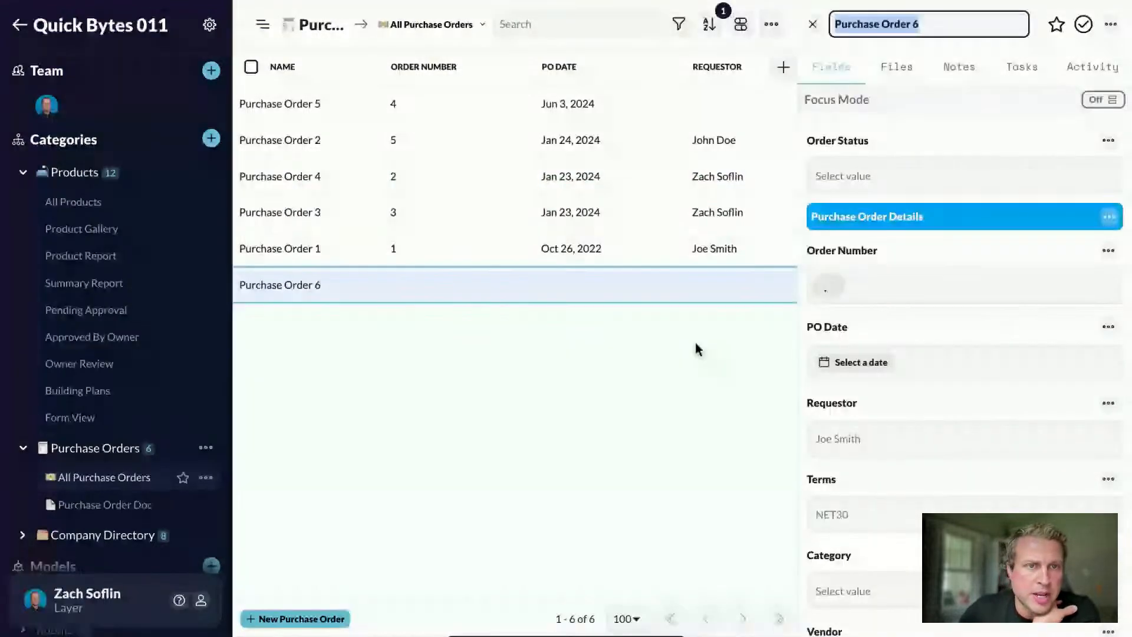
Step: Set Order Status to Draft and the PO Date to Jun 29, 2024
{"action": "left_click", "coordinate": [839, 177]}
{"action": "left_click", "coordinate": [843, 223]}
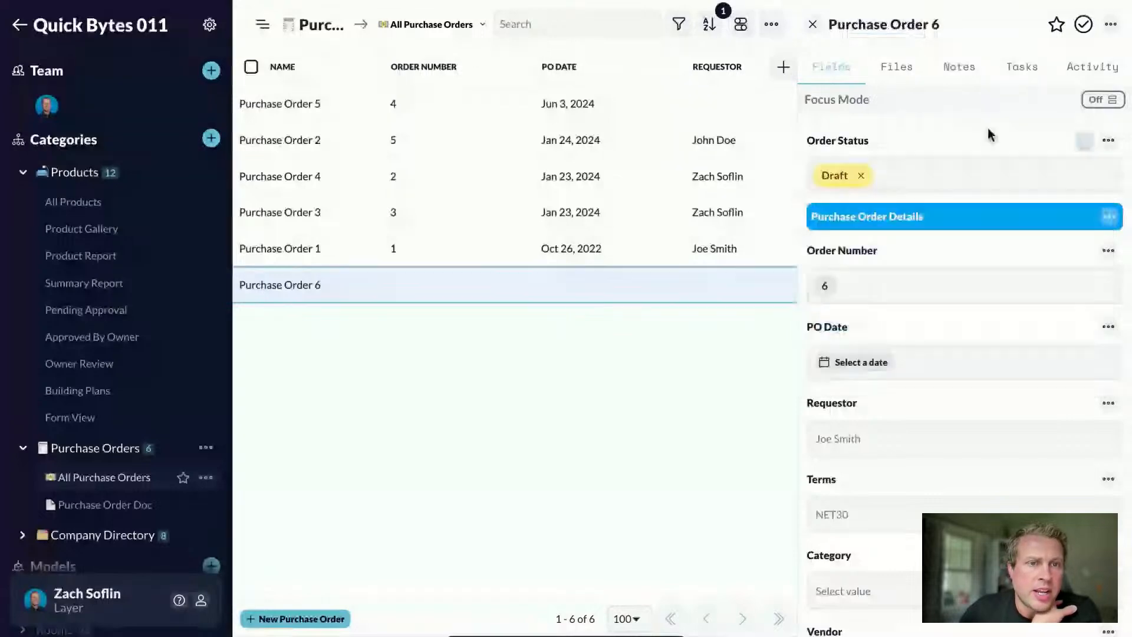
{"action": "scroll", "coordinate": [990, 135], "scroll_direction": "down", "scroll_amount": 2}
{"action": "left_click", "coordinate": [944, 281]}
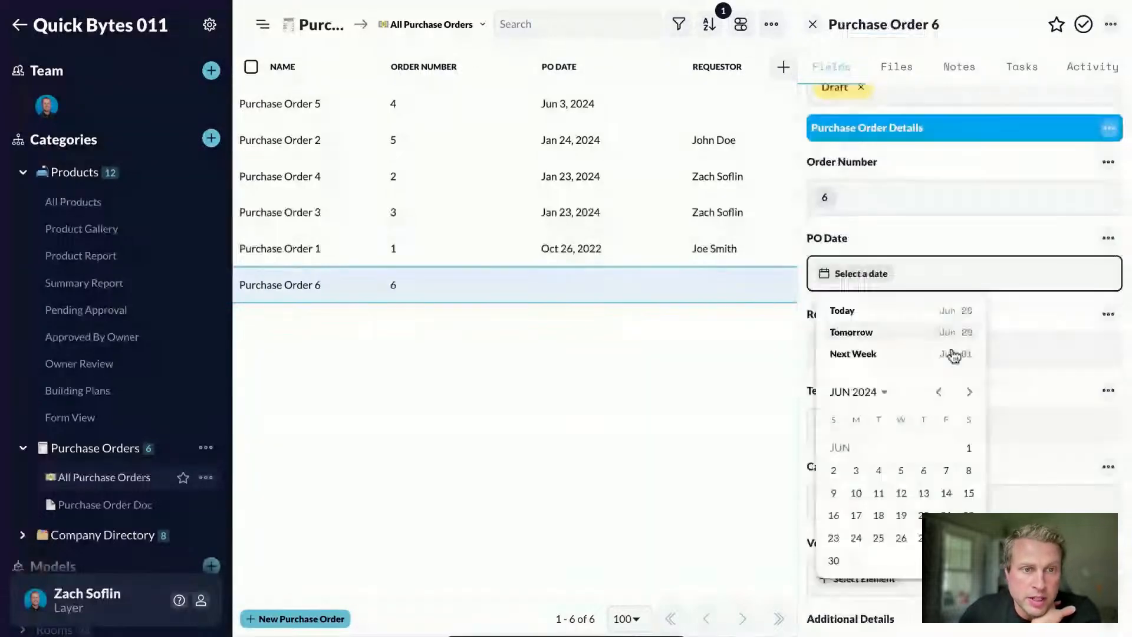
{"action": "left_click", "coordinate": [852, 332]}
Step: Enter the requestor's name and NET30 payment terms
{"action": "left_click", "coordinate": [843, 344]}
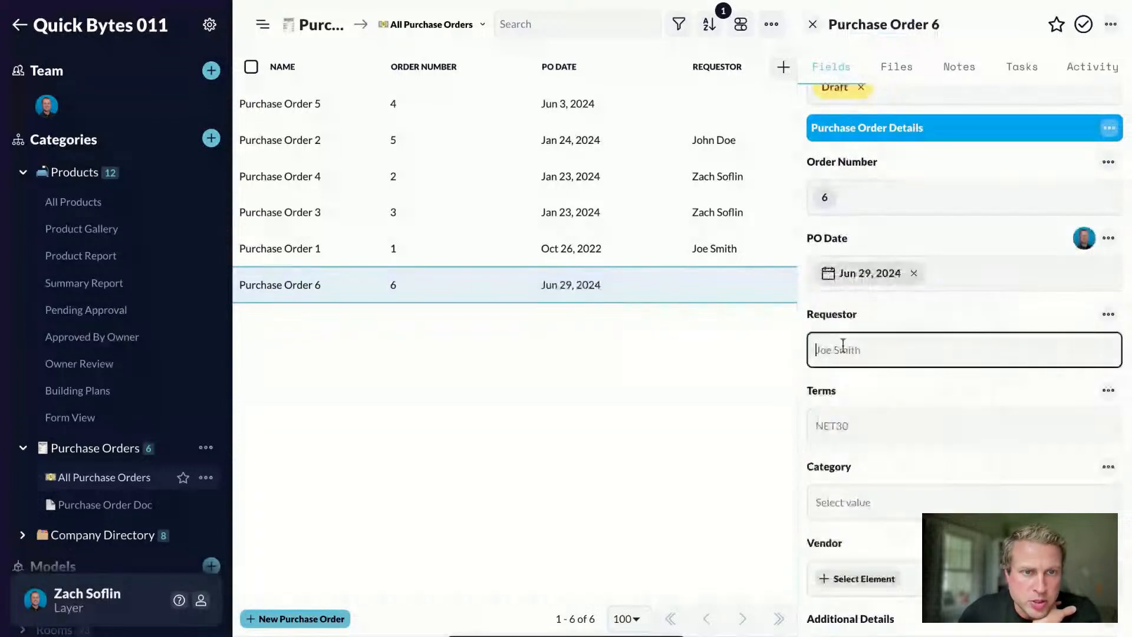
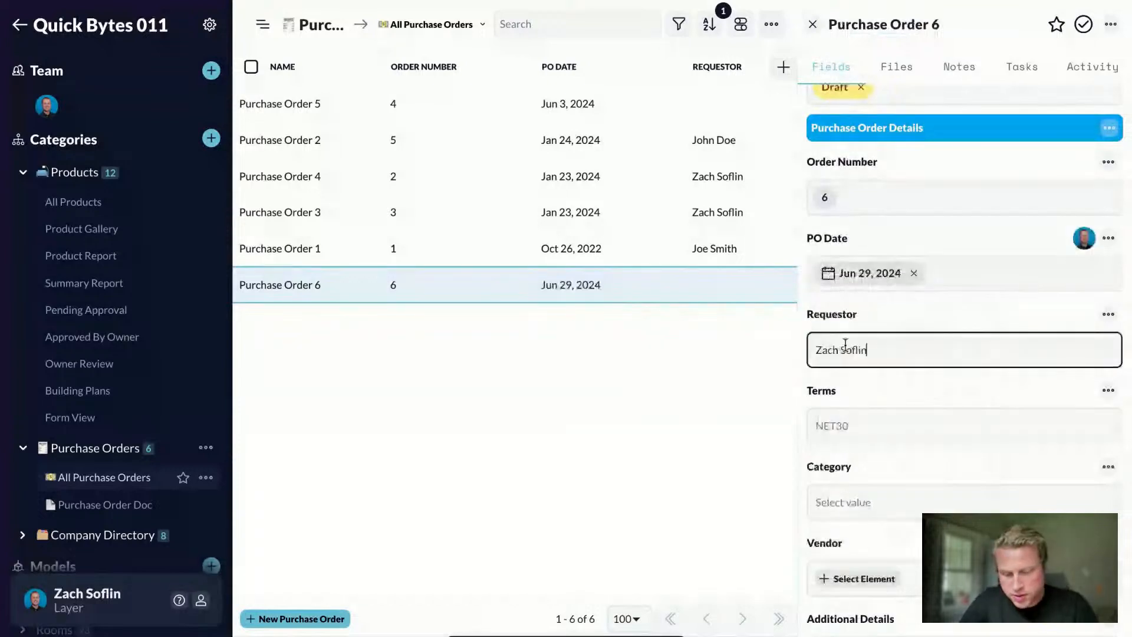
{"action": "key", "text": "Return"}
{"action": "left_click", "coordinate": [829, 427]}
{"action": "type", "text": "NET30"}
{"action": "key", "text": "Return"}
Step: Set the category to FF&E and choose Knoll as the vendor
{"action": "left_click", "coordinate": [867, 502]}
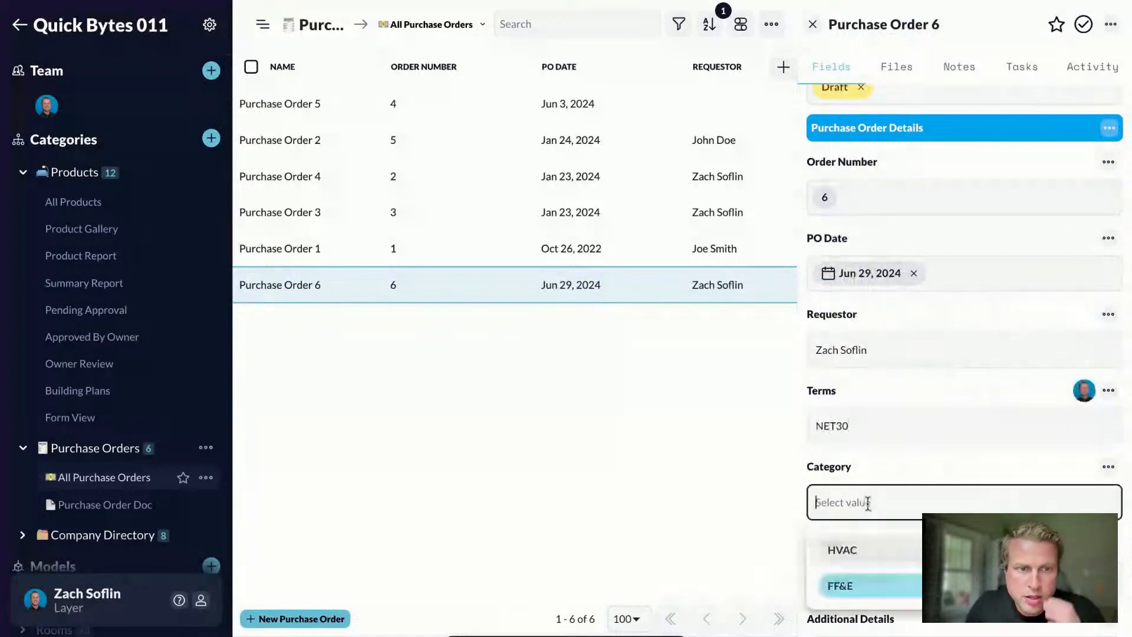
{"action": "left_click", "coordinate": [841, 585]}
{"action": "scroll", "coordinate": [891, 452], "scroll_direction": "down", "scroll_amount": 3}
{"action": "left_click", "coordinate": [859, 374]}
{"action": "left_click", "coordinate": [472, 313]}
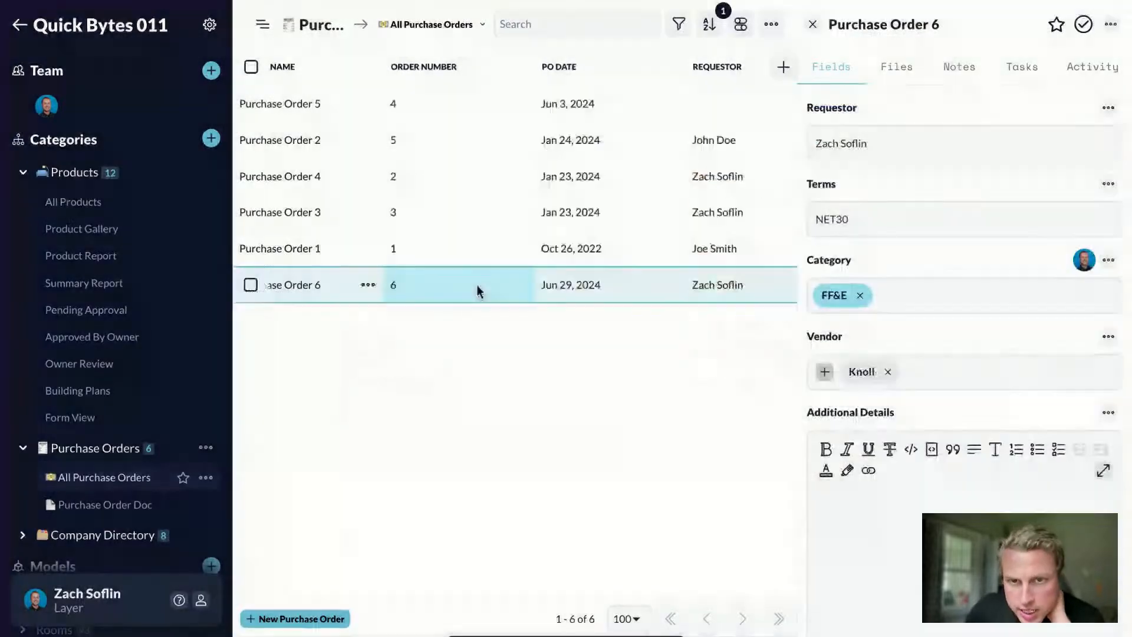
Step: Enter Sales Tax $2, Shipping $150 and Other fees $0
{"action": "scroll", "coordinate": [816, 293], "scroll_direction": "down", "scroll_amount": 4}
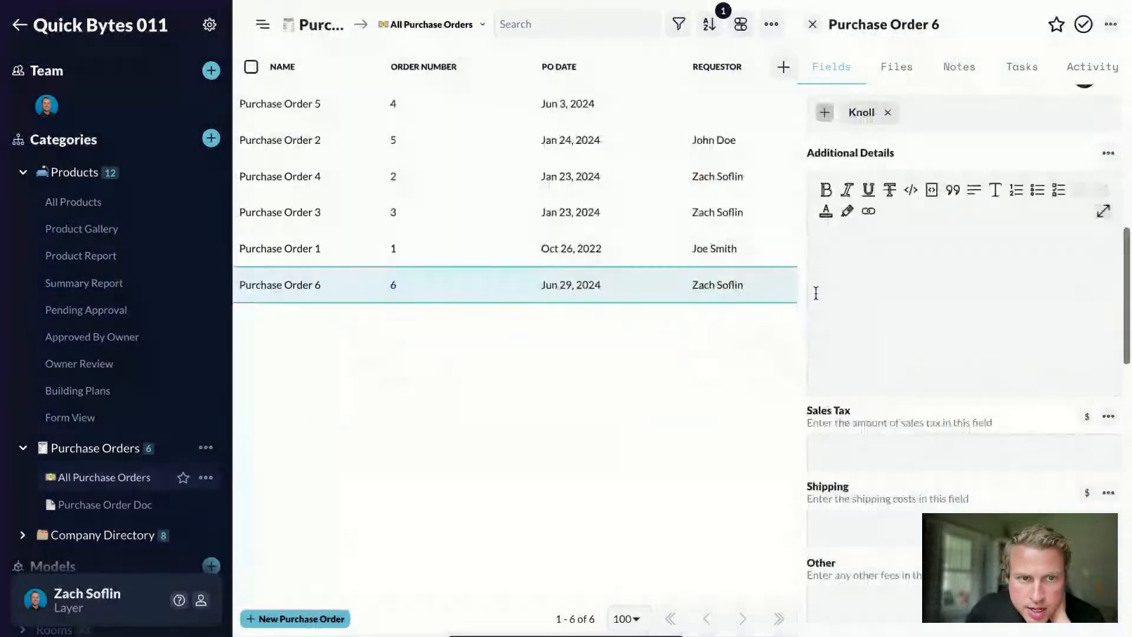
{"action": "left_click", "coordinate": [816, 293]}
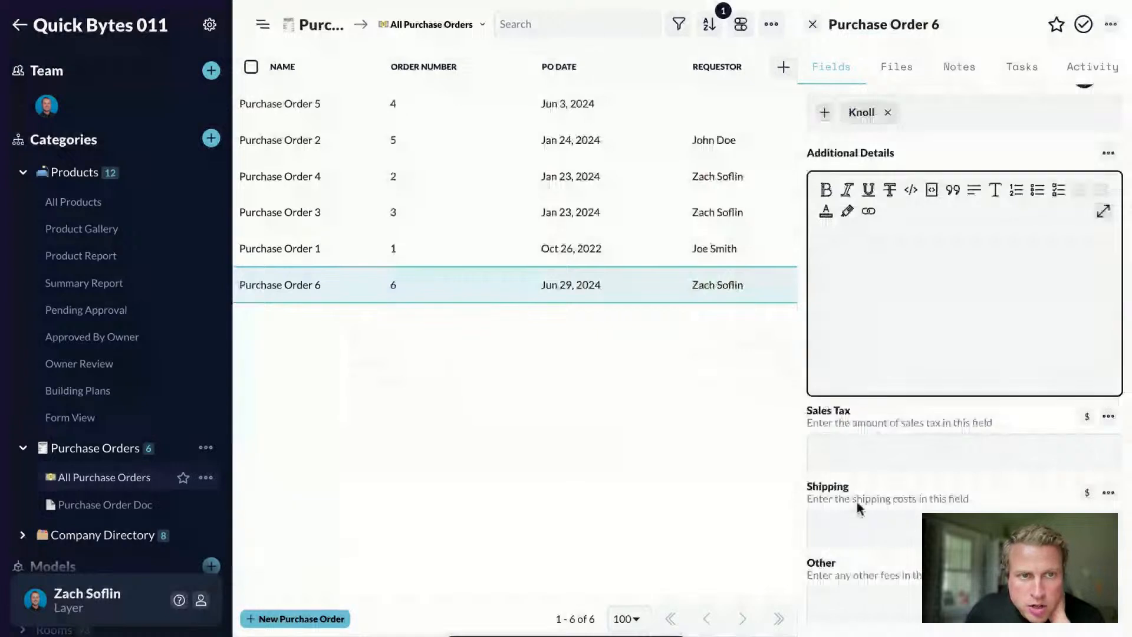
{"action": "left_click", "coordinate": [856, 447]}
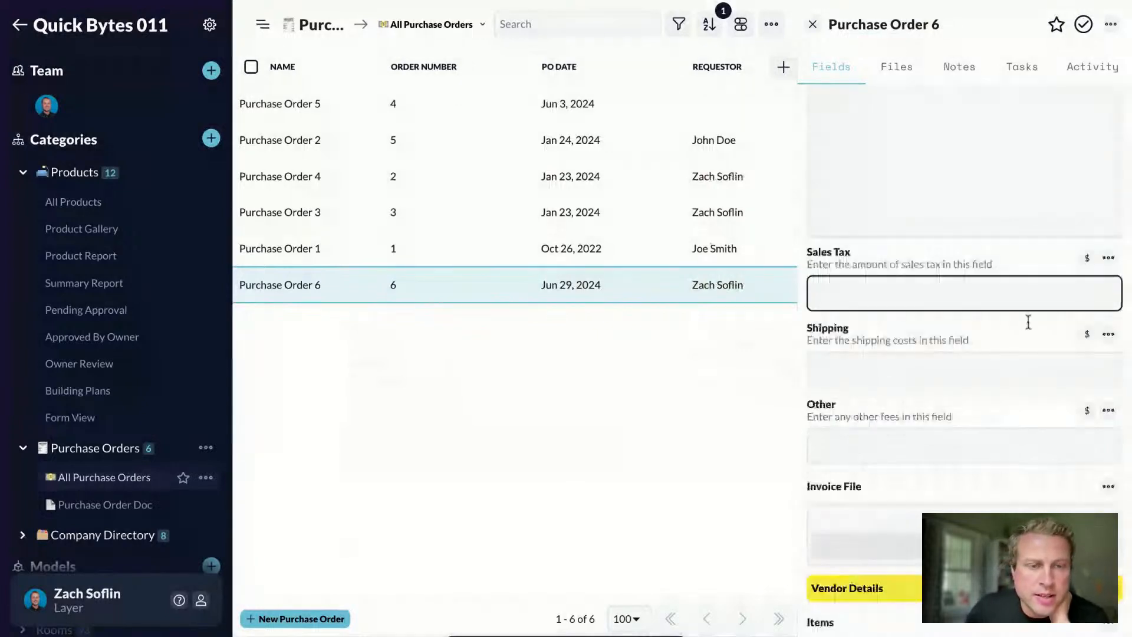
{"action": "type", "text": "2"}
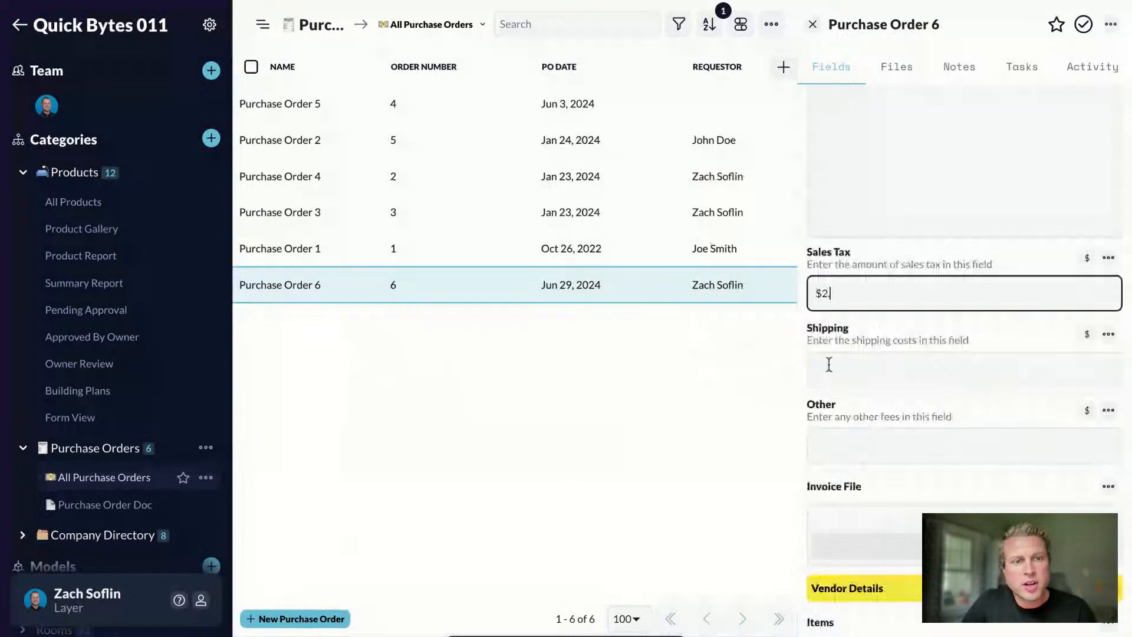
{"action": "left_click", "coordinate": [837, 366]}
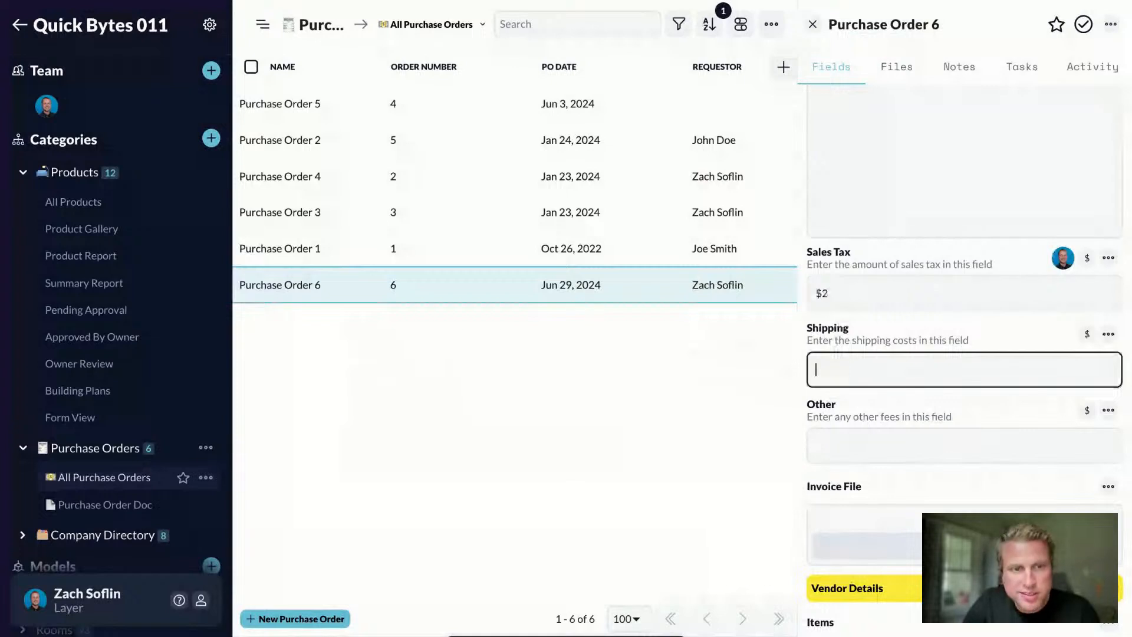
{"action": "type", "text": "150"}
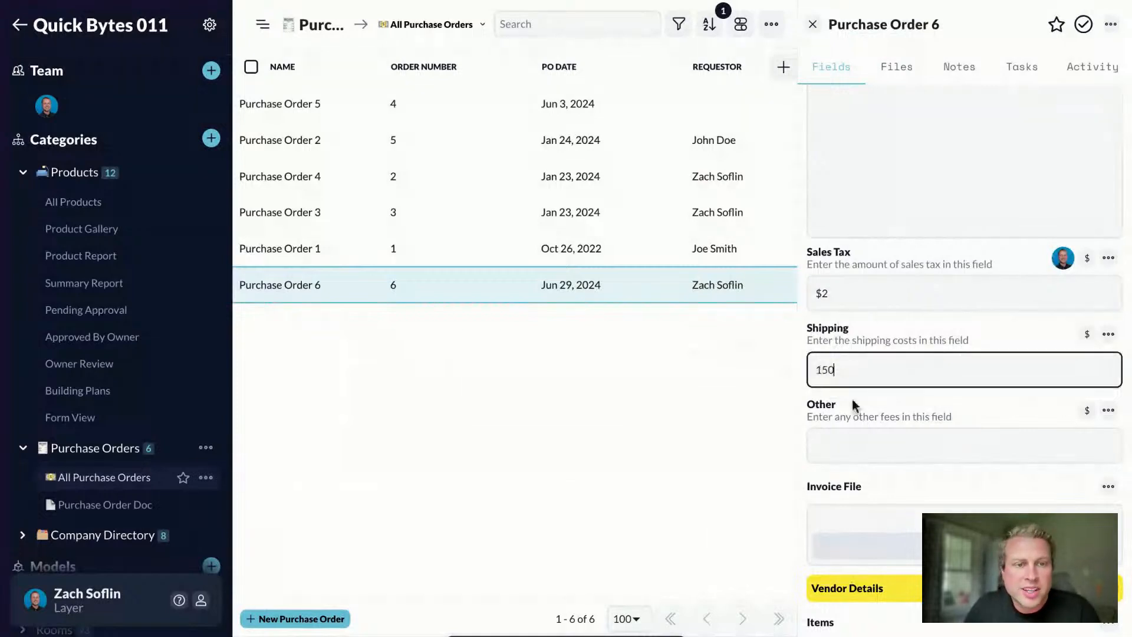
{"action": "left_click", "coordinate": [835, 448]}
{"action": "type", "text": "$0"}
Step: Bring up the product picker for the order's items
{"action": "scroll", "coordinate": [878, 490], "scroll_direction": "down", "scroll_amount": 2}
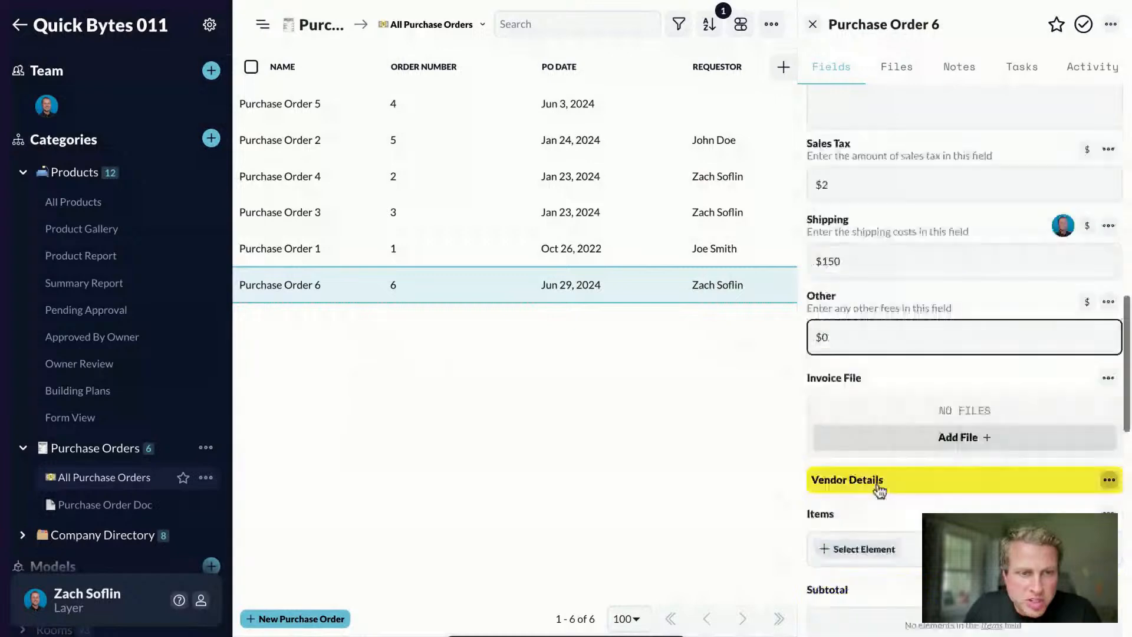
{"action": "scroll", "coordinate": [920, 443], "scroll_direction": "down", "scroll_amount": 1}
{"action": "scroll", "coordinate": [964, 389], "scroll_direction": "down", "scroll_amount": 2}
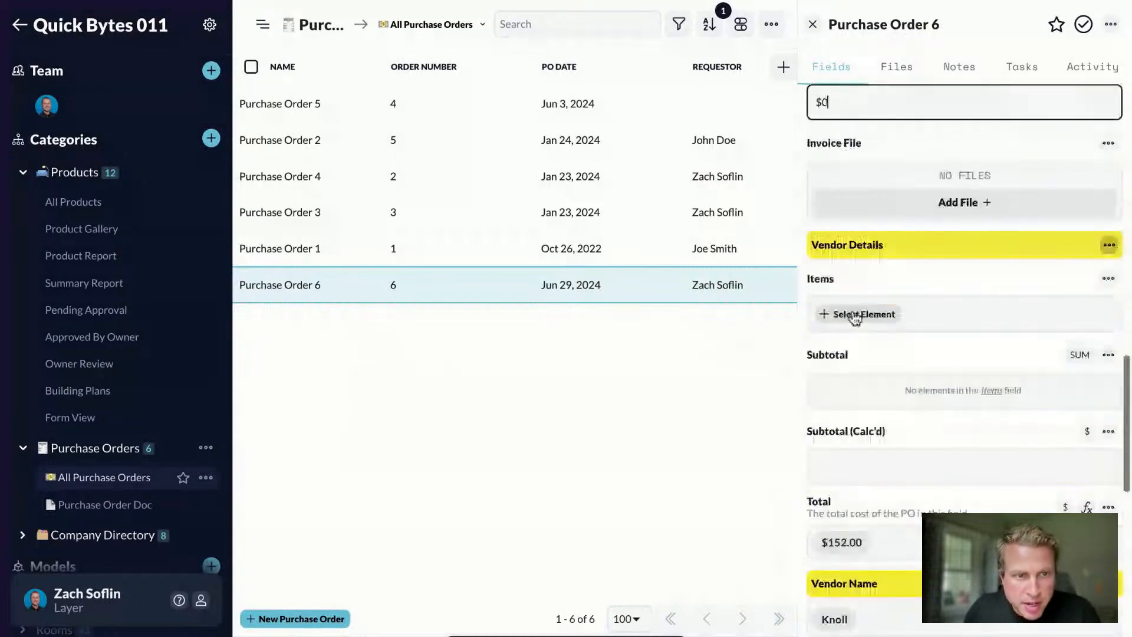
{"action": "left_click", "coordinate": [855, 314]}
Step: Add L Desk, Conference Table and Armless Lounge Chair as order items
{"action": "left_click", "coordinate": [767, 230]}
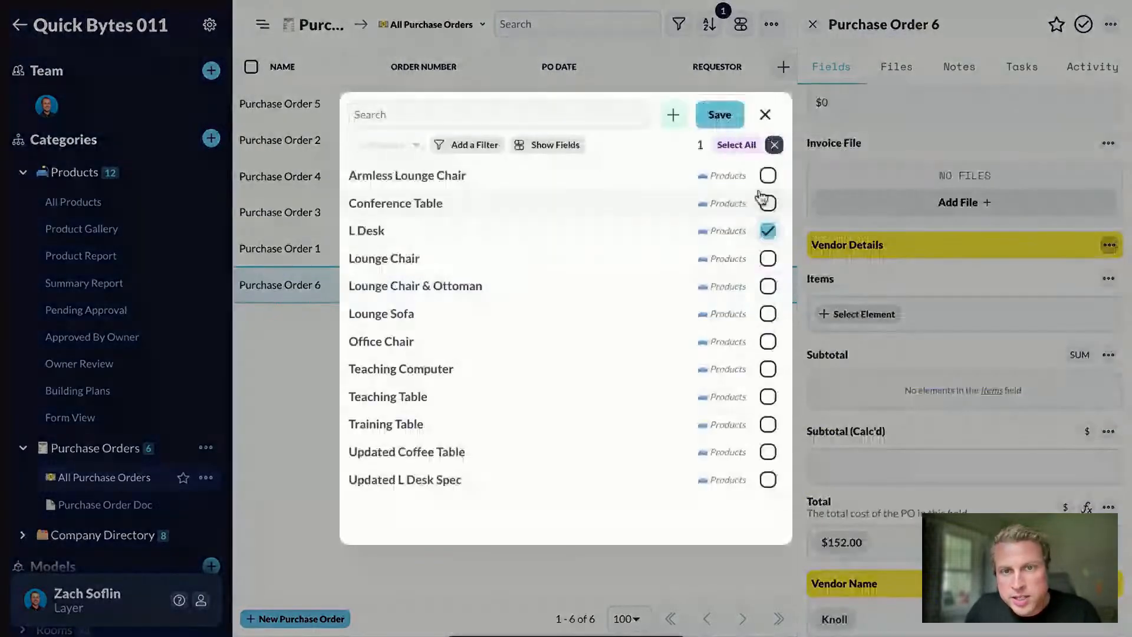
{"action": "left_click", "coordinate": [767, 203]}
{"action": "left_click", "coordinate": [767, 175]}
{"action": "left_click", "coordinate": [719, 114]}
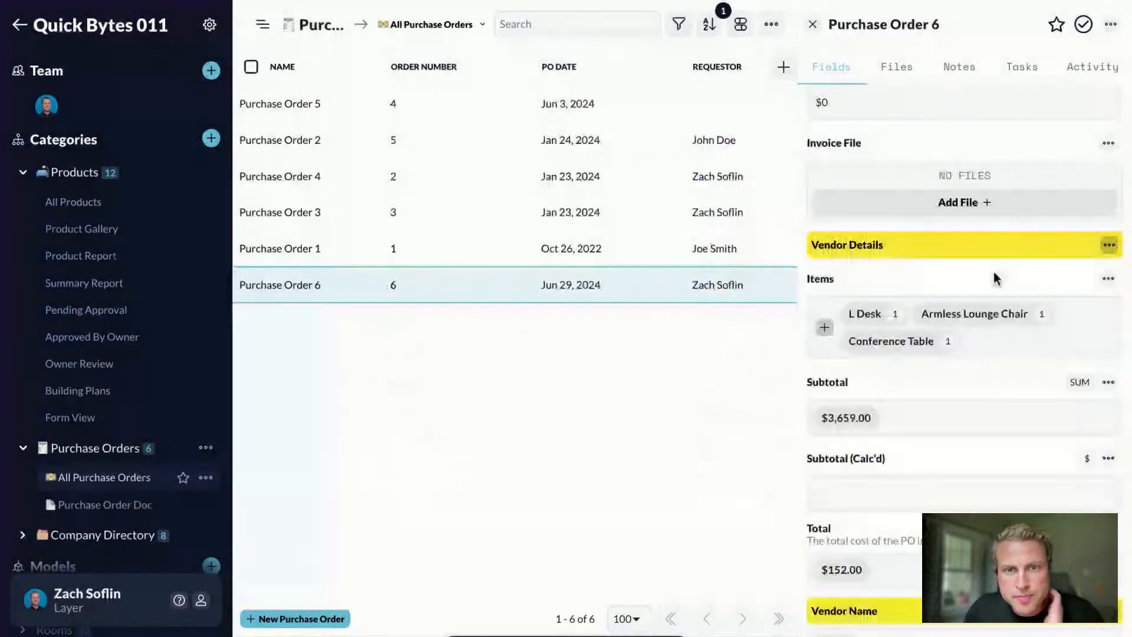
Step: Set the L Desk quantity to 3 and Armless Lounge Chair to 2
{"action": "left_click", "coordinate": [893, 318]}
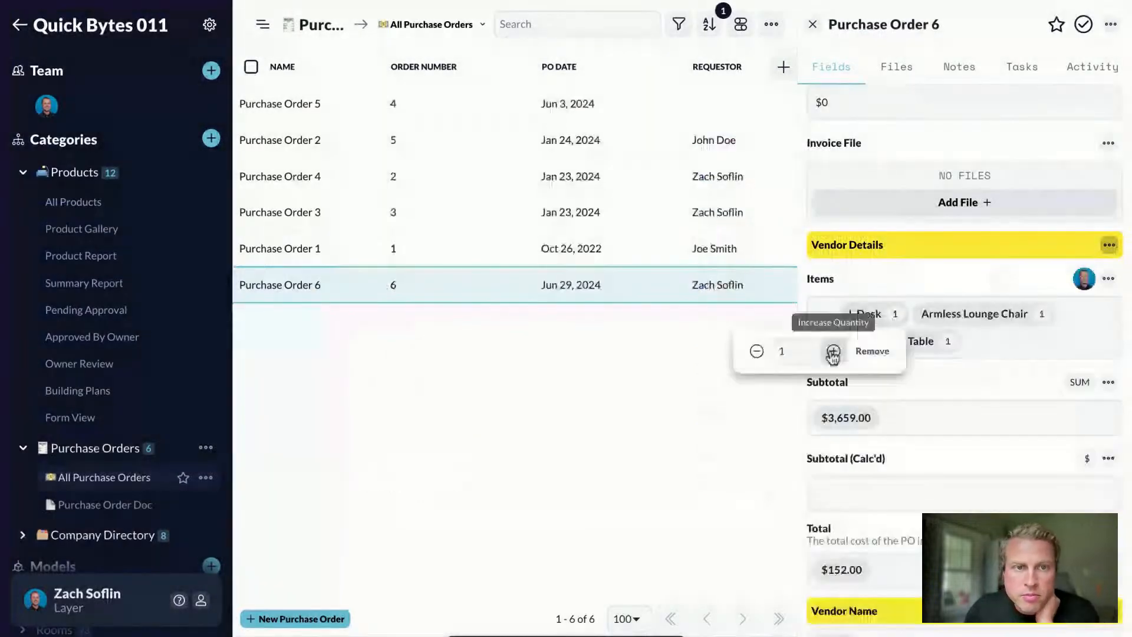
{"action": "left_click", "coordinate": [833, 352]}
{"action": "left_click", "coordinate": [833, 352]}
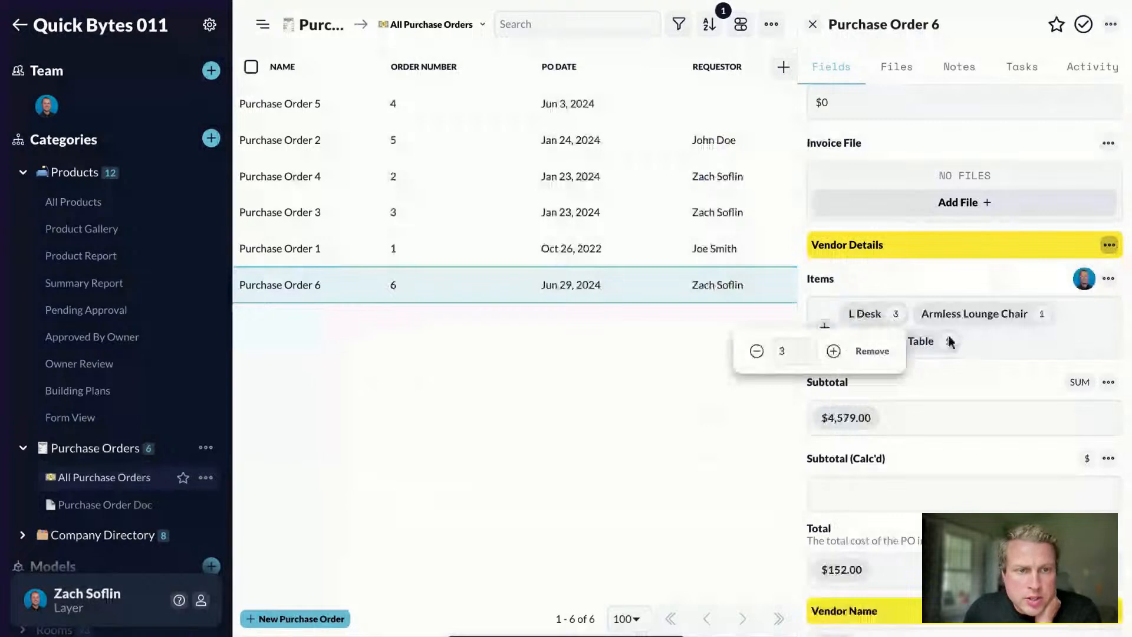
{"action": "left_click", "coordinate": [1041, 316]}
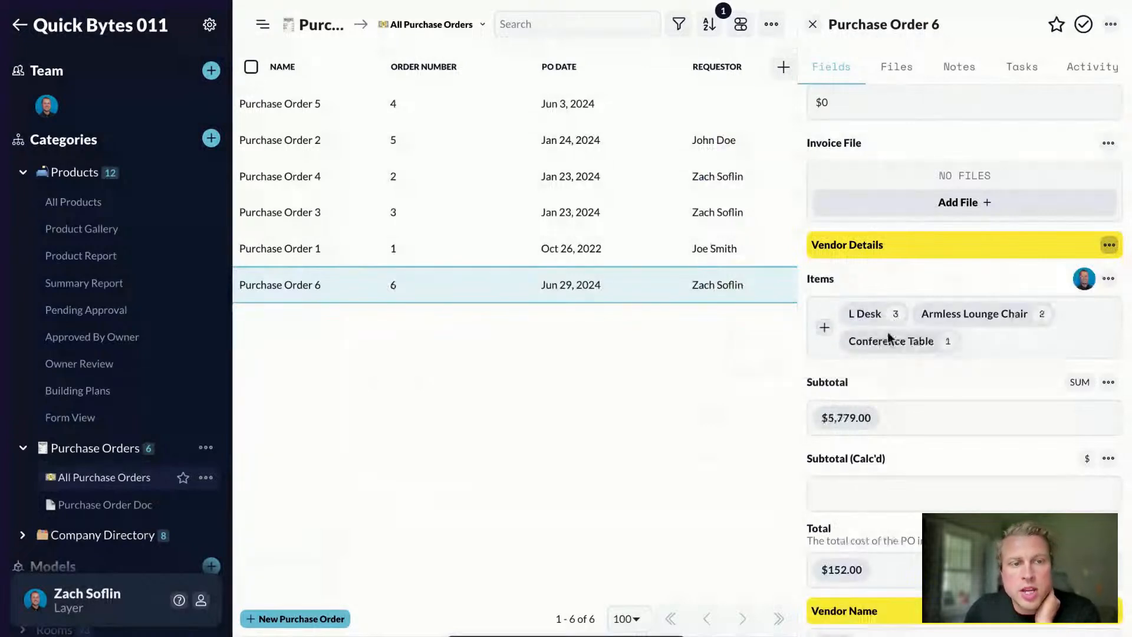
{"action": "left_click", "coordinate": [838, 496]}
Step: Check Purchase Order 6's vendor and item fields, then switch to the Purchase Order Doc view
{"action": "scroll", "coordinate": [869, 405], "scroll_direction": "down", "scroll_amount": 4}
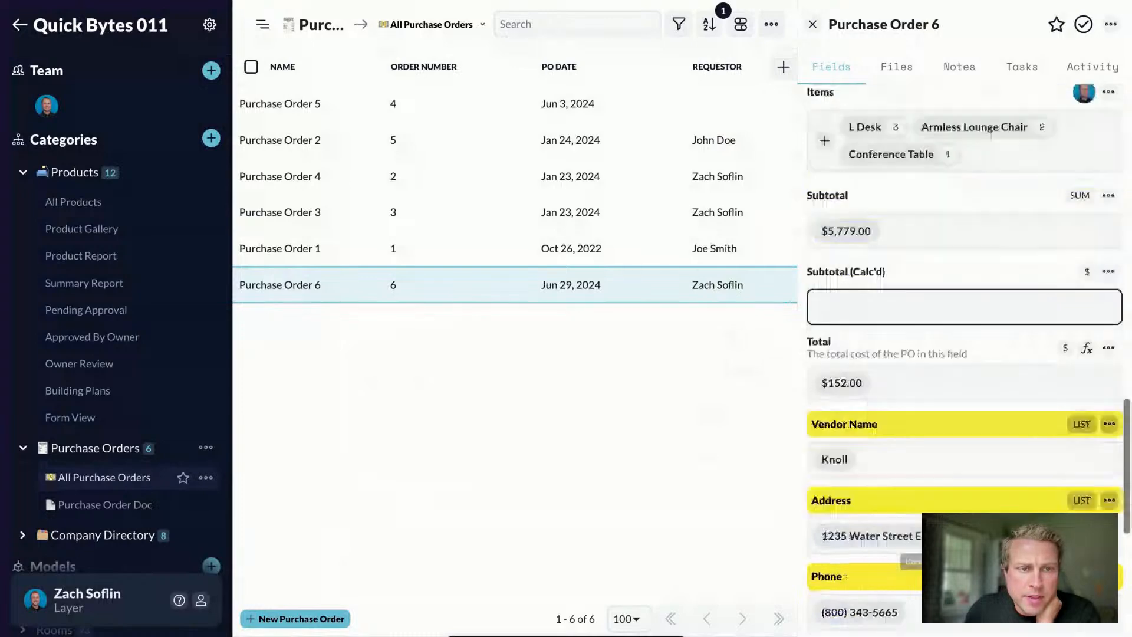
{"action": "scroll", "coordinate": [866, 470], "scroll_direction": "down", "scroll_amount": 3}
{"action": "scroll", "coordinate": [857, 456], "scroll_direction": "down", "scroll_amount": 1}
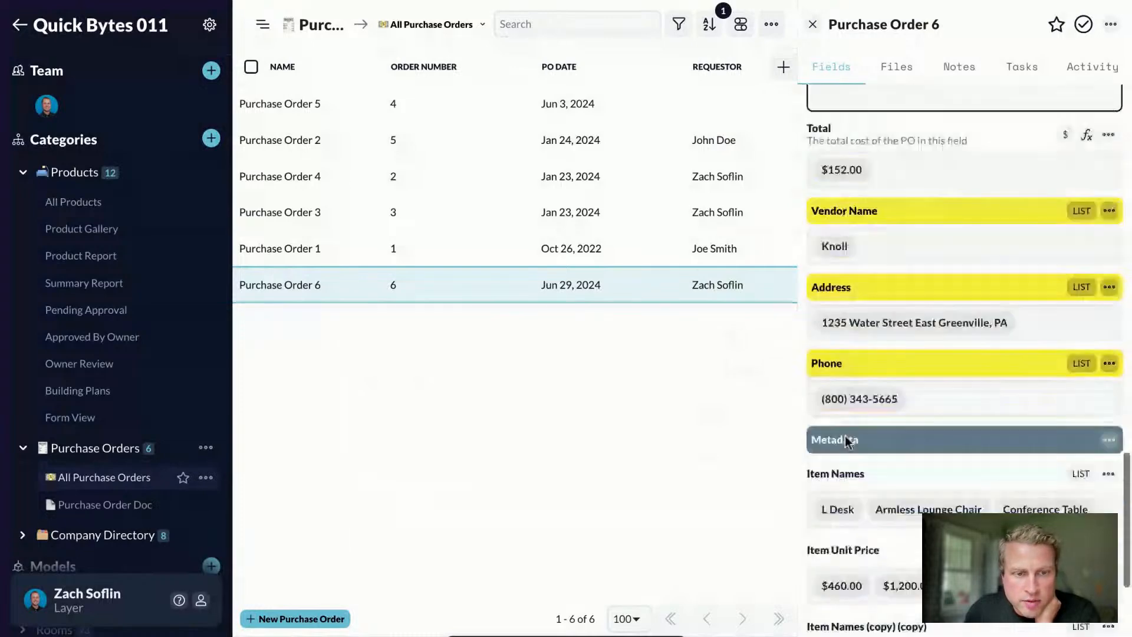
{"action": "scroll", "coordinate": [890, 527], "scroll_direction": "down", "scroll_amount": 4}
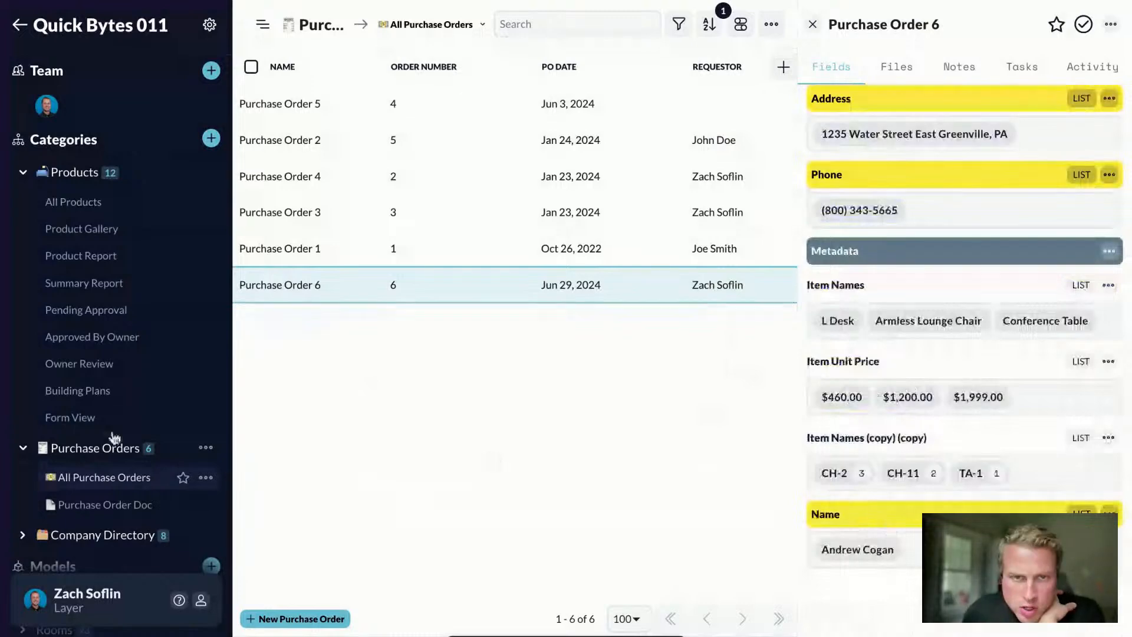
{"action": "scroll", "coordinate": [379, 422], "scroll_direction": "right", "scroll_amount": 1}
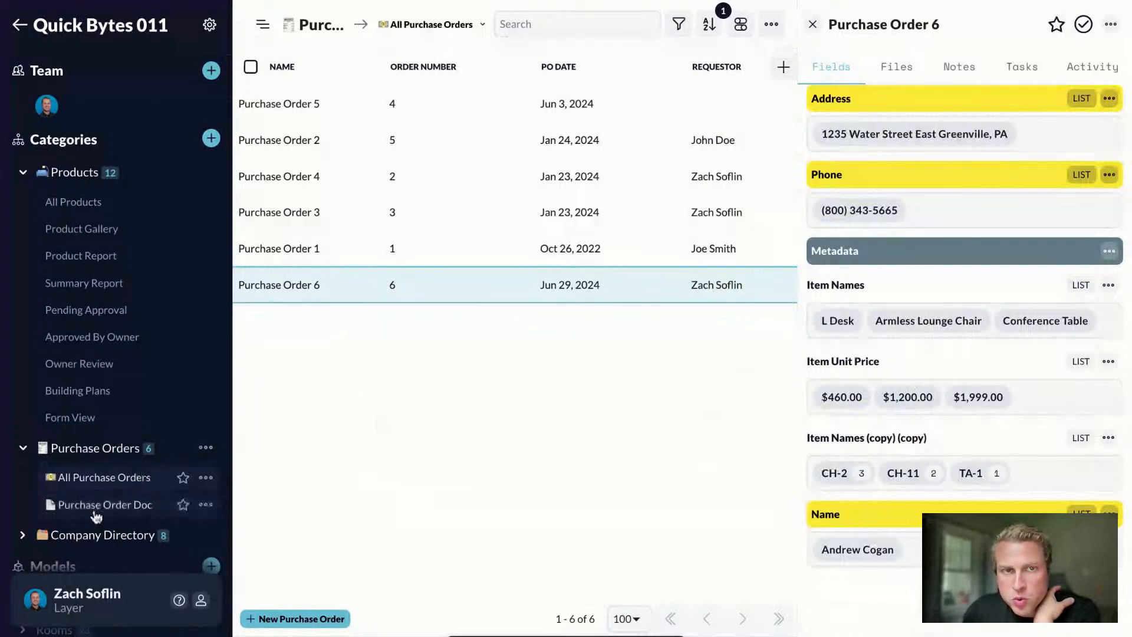
{"action": "left_click", "coordinate": [96, 511]}
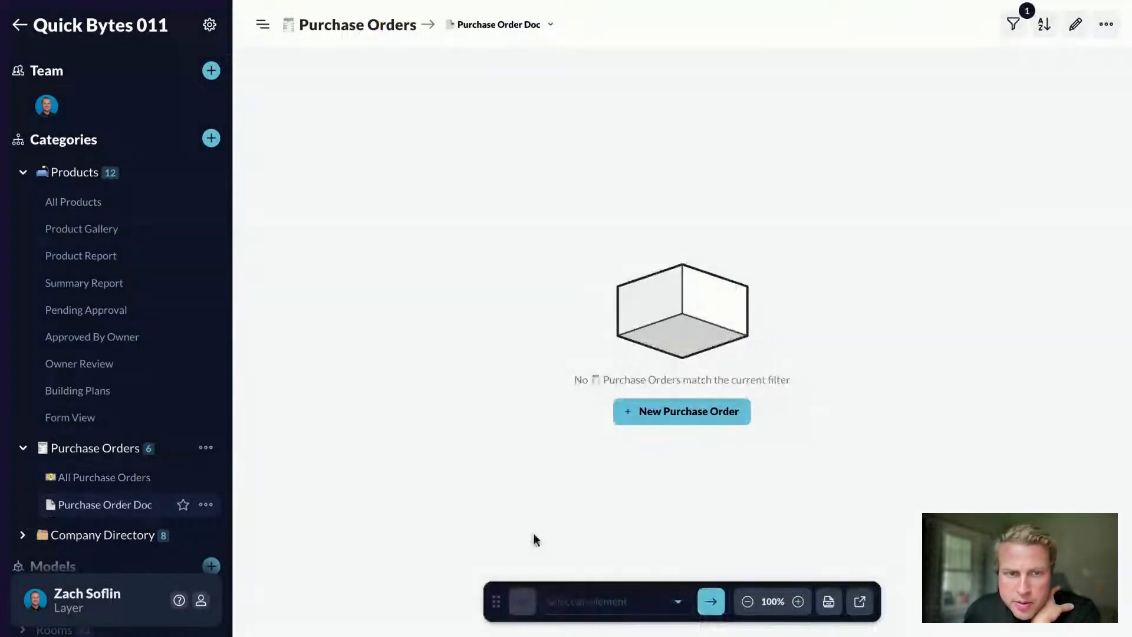
Step: Delete the 'Vendor is' filter so the Purchase Order Doc view renders a document
{"action": "left_click", "coordinate": [707, 607]}
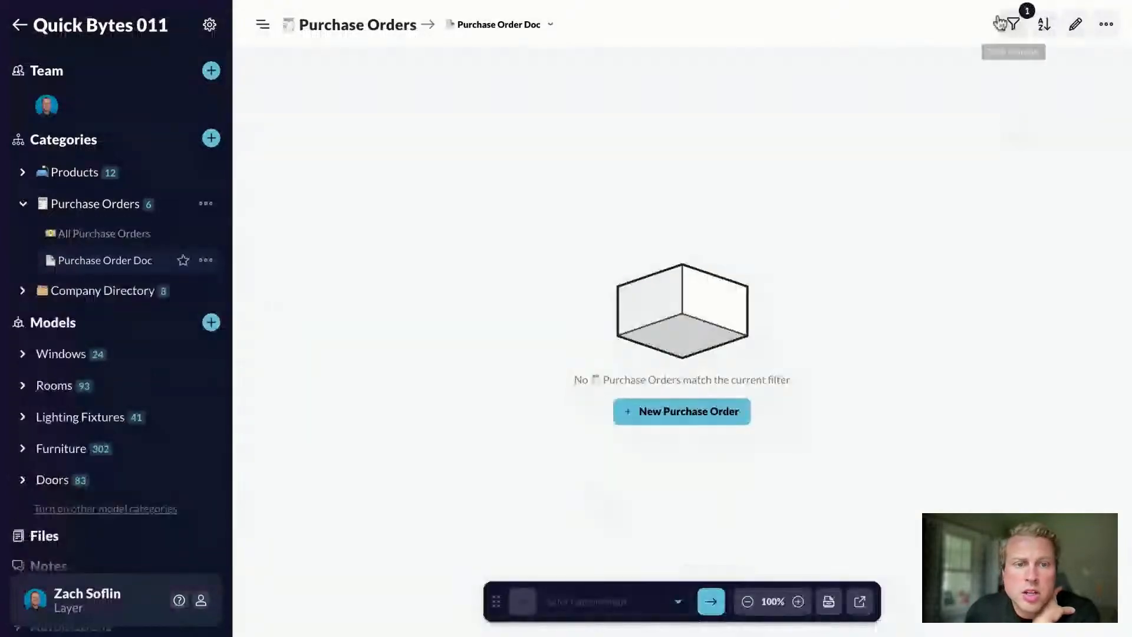
{"action": "left_click", "coordinate": [999, 24]}
{"action": "left_click", "coordinate": [997, 117]}
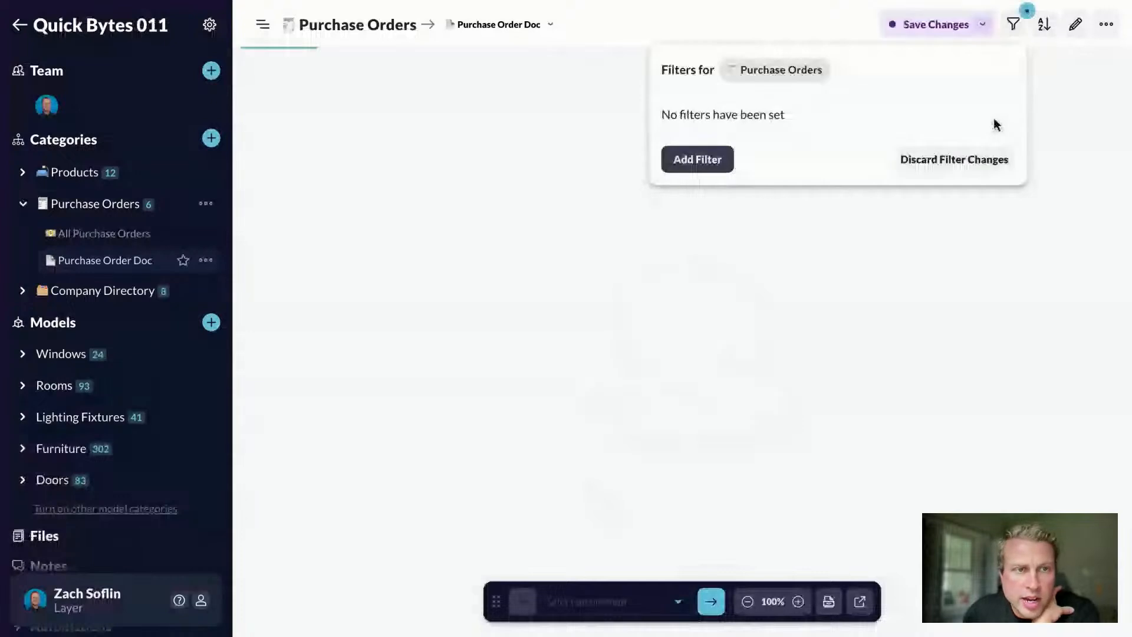
{"action": "left_click", "coordinate": [753, 25]}
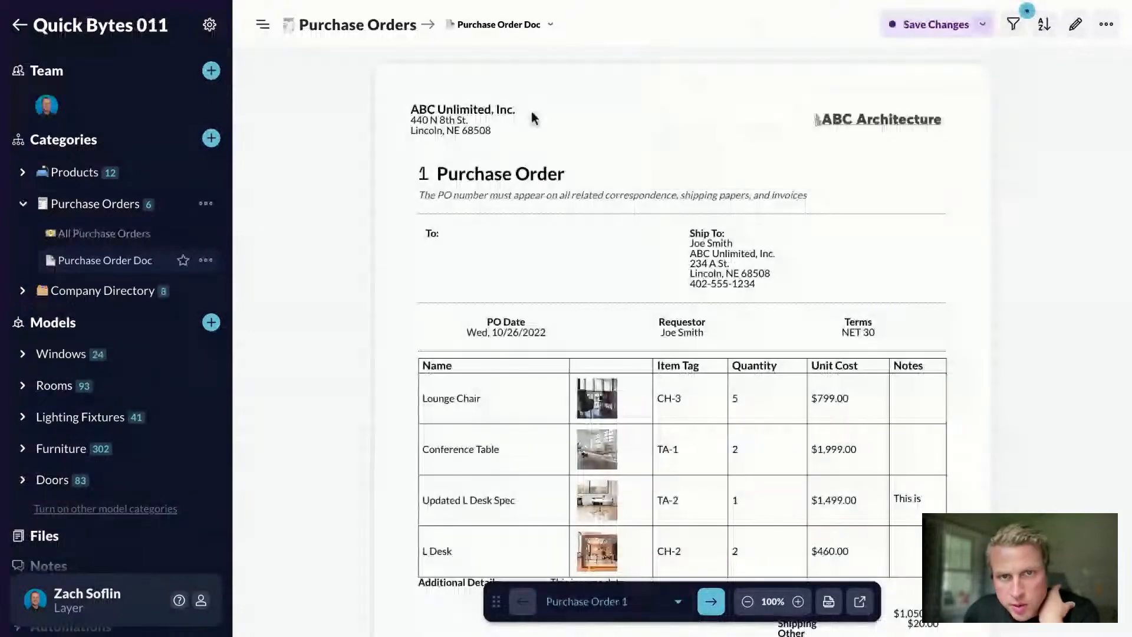
Step: Render Purchase Order 6 in the Purchase Order Doc view
{"action": "left_click", "coordinate": [586, 601]}
{"action": "scroll", "coordinate": [613, 566], "scroll_direction": "down", "scroll_amount": 2}
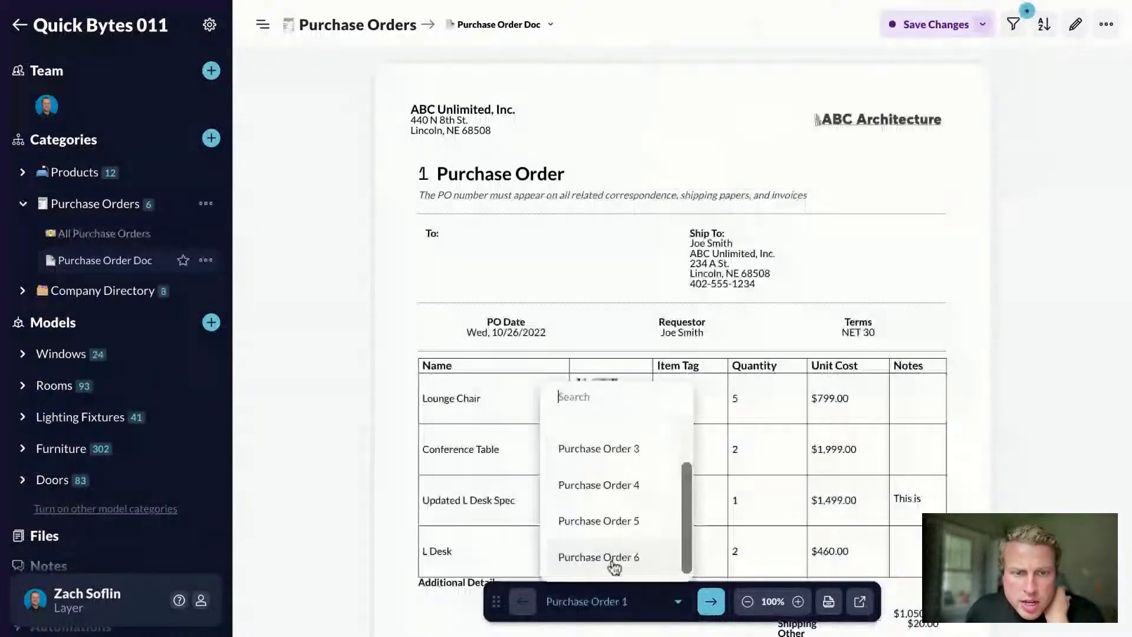
{"action": "left_click", "coordinate": [613, 565]}
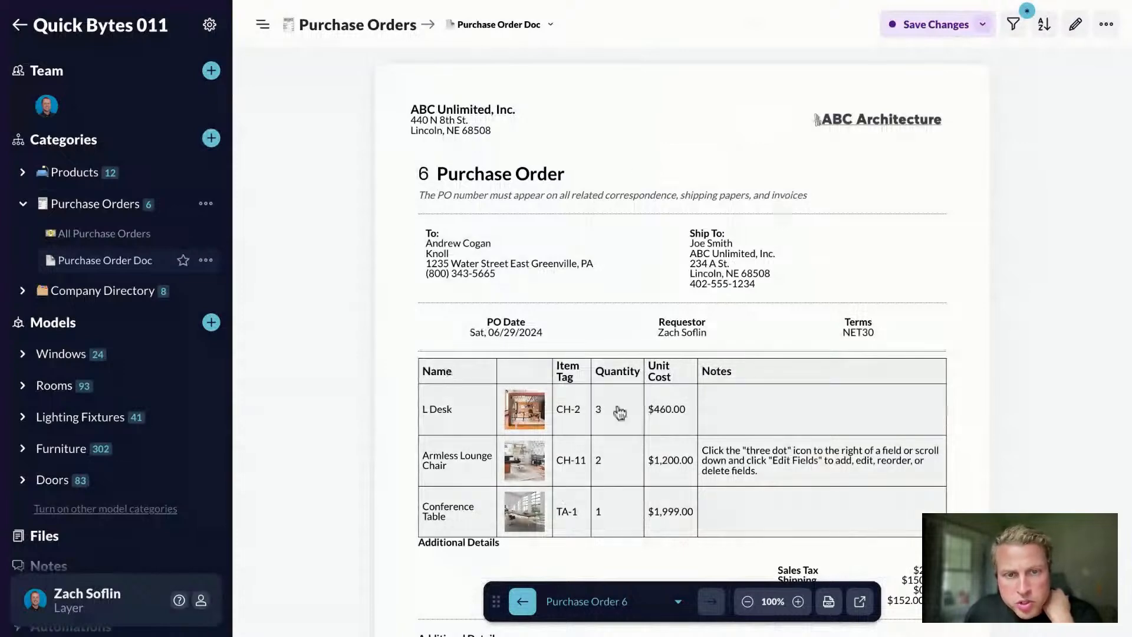
Step: Review the rendered Purchase Order 6 document and bring up the Export PDF Report options
{"action": "scroll", "coordinate": [615, 477], "scroll_direction": "down", "scroll_amount": 1}
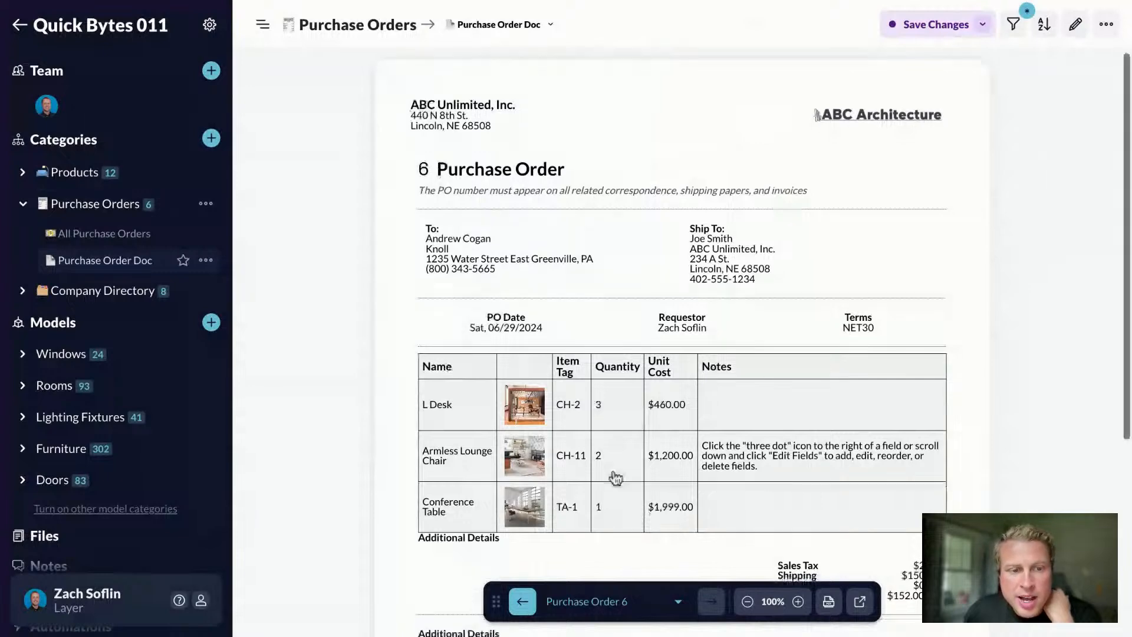
{"action": "scroll", "coordinate": [490, 528], "scroll_direction": "down", "scroll_amount": 1}
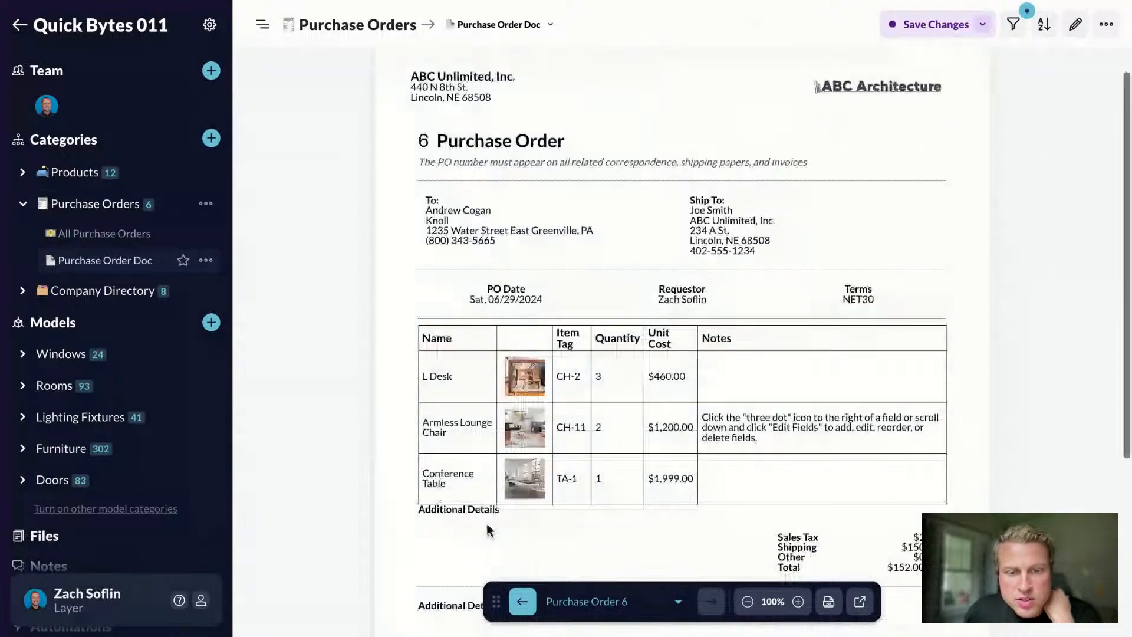
{"action": "scroll", "coordinate": [613, 348], "scroll_direction": "down", "scroll_amount": 5}
{"action": "scroll", "coordinate": [724, 180], "scroll_direction": "up", "scroll_amount": 6}
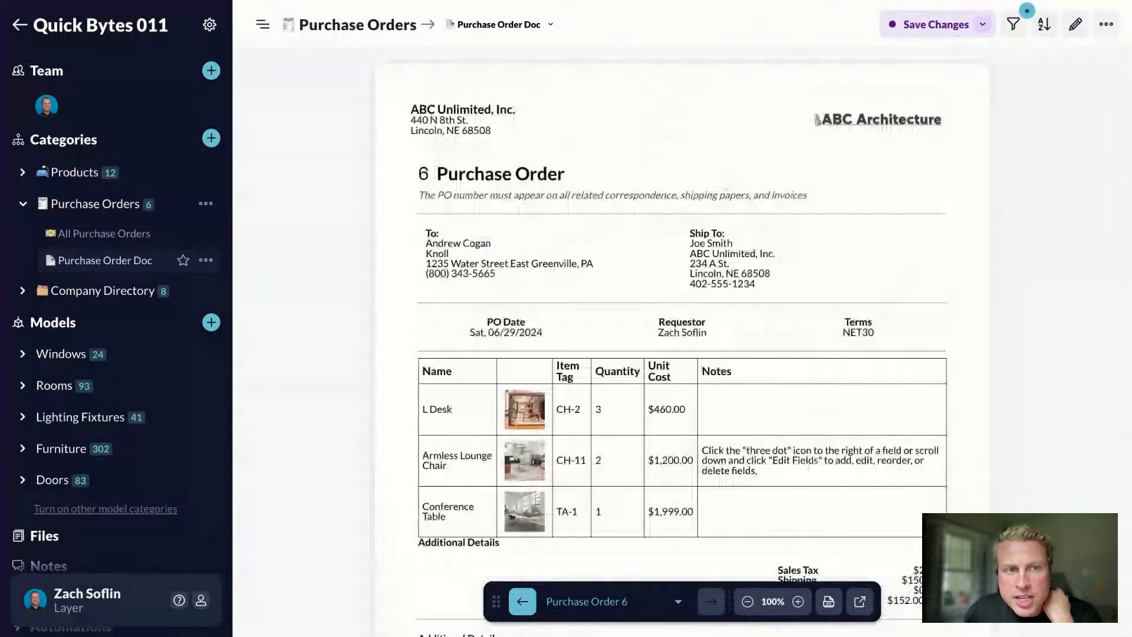
{"action": "left_click", "coordinate": [829, 601]}
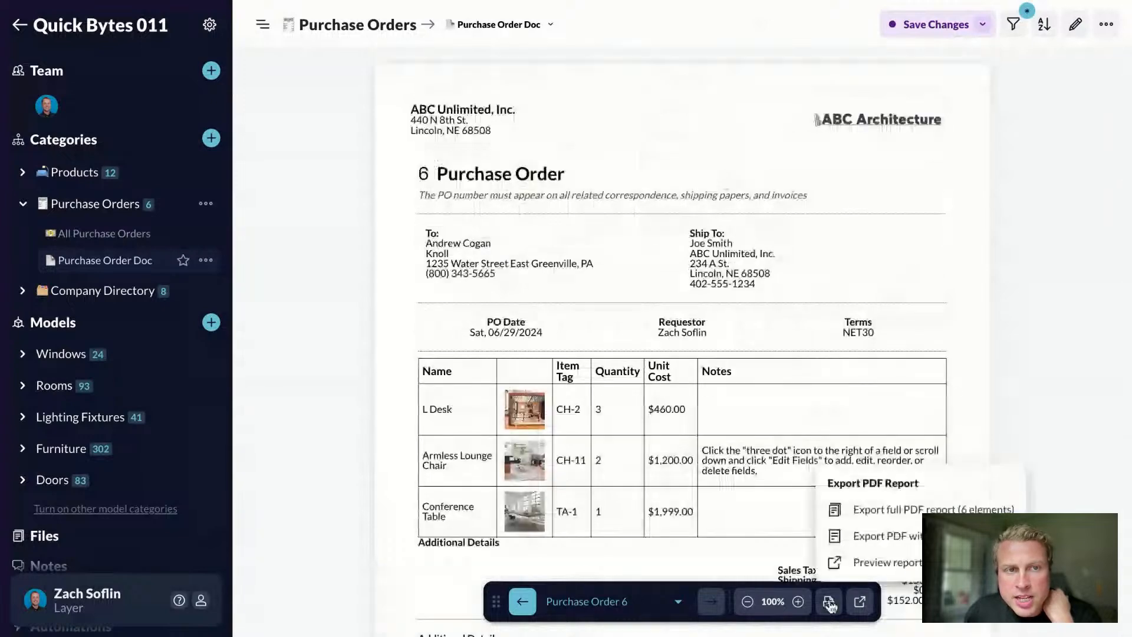
Step: Export Purchase Order 6 as a PDF report and check the created shareable report
{"action": "left_click", "coordinate": [901, 539]}
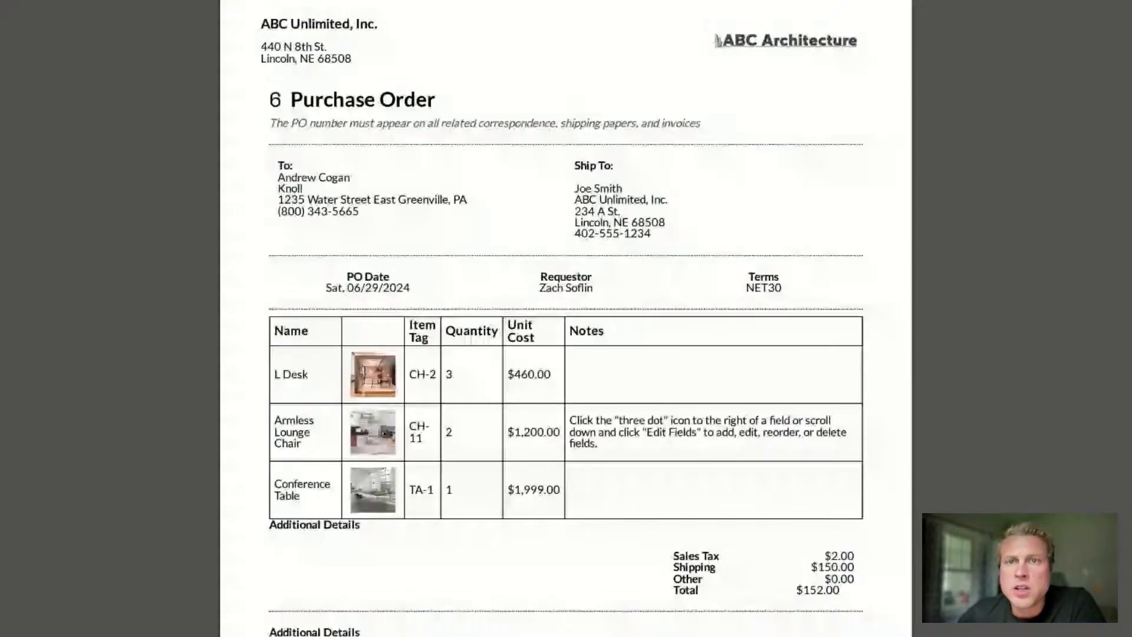
{"action": "scroll", "coordinate": [494, 287], "scroll_direction": "down", "scroll_amount": 3}
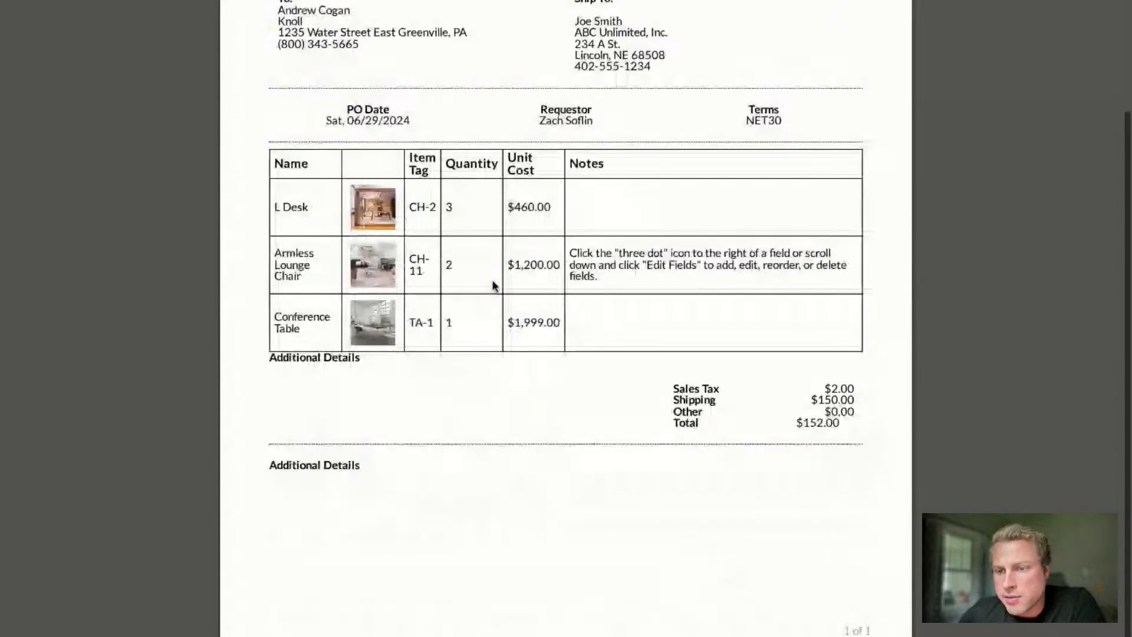
{"action": "scroll", "coordinate": [494, 287], "scroll_direction": "up", "scroll_amount": 3}
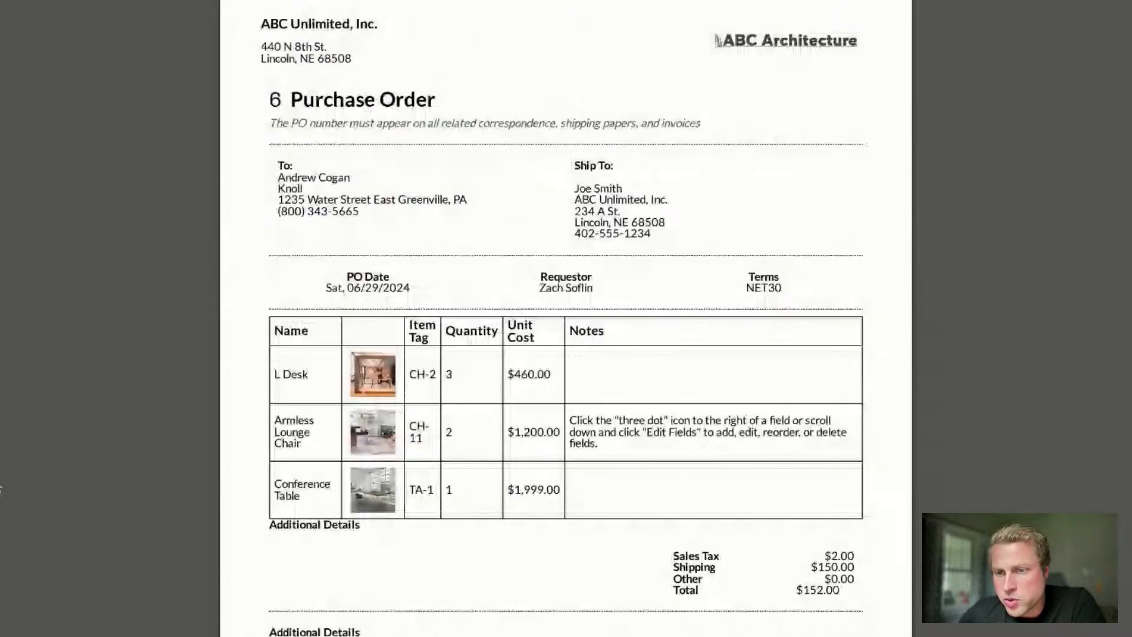